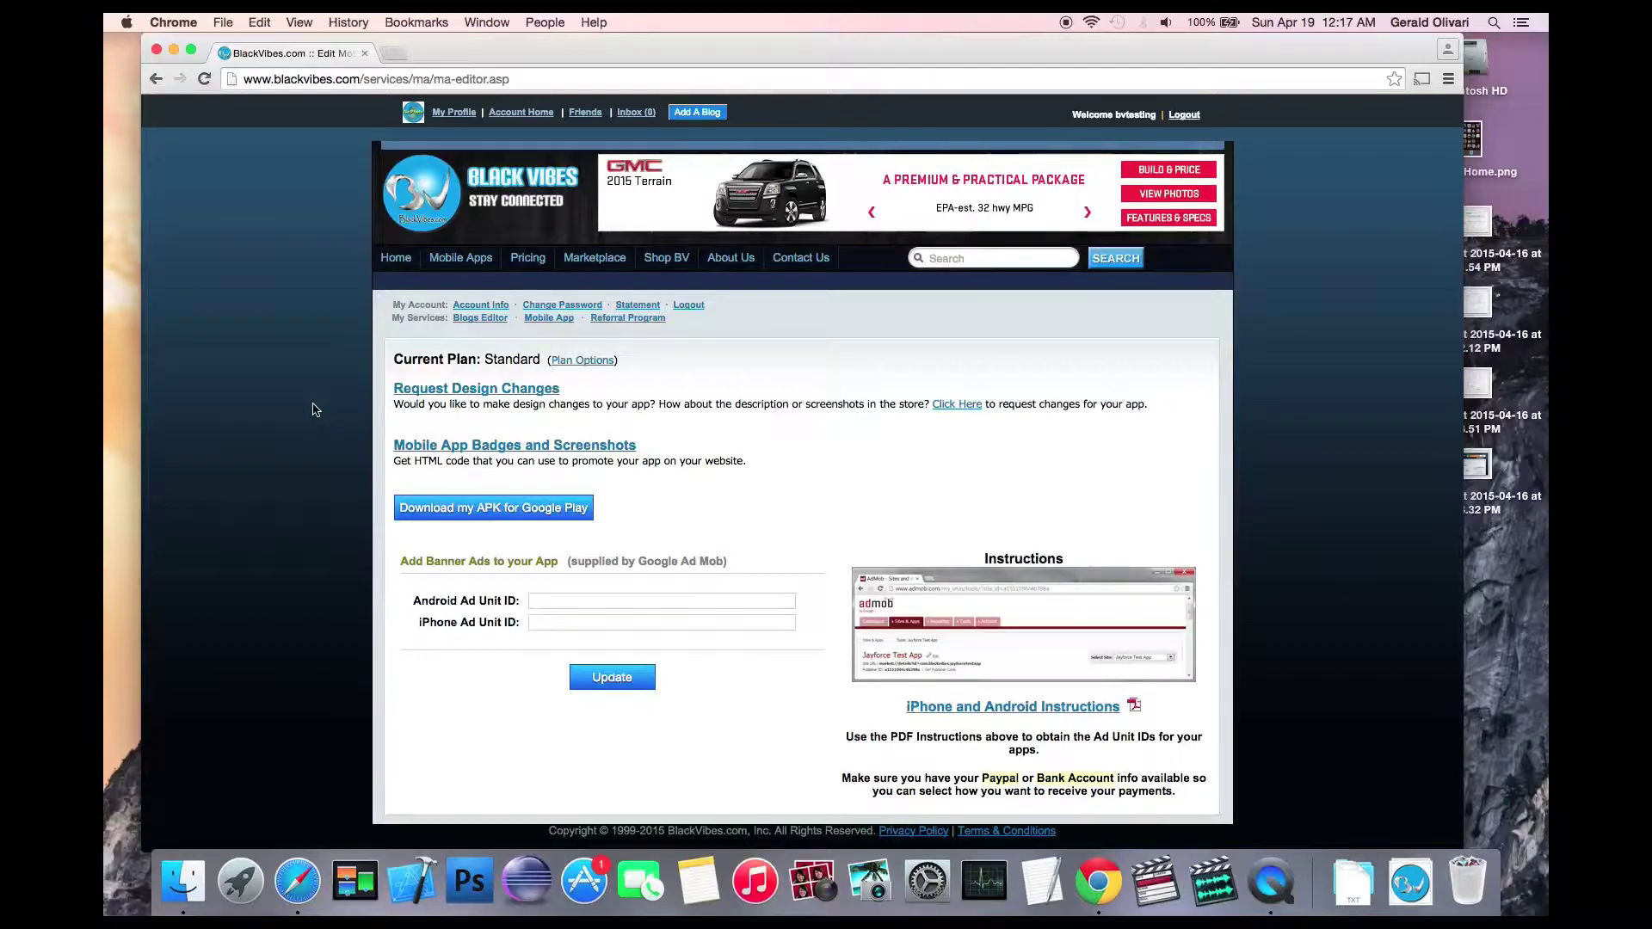
Step: Download bvtesting.apk for Google Play from the BlackVibes Mobile App page
left_click(551, 318)
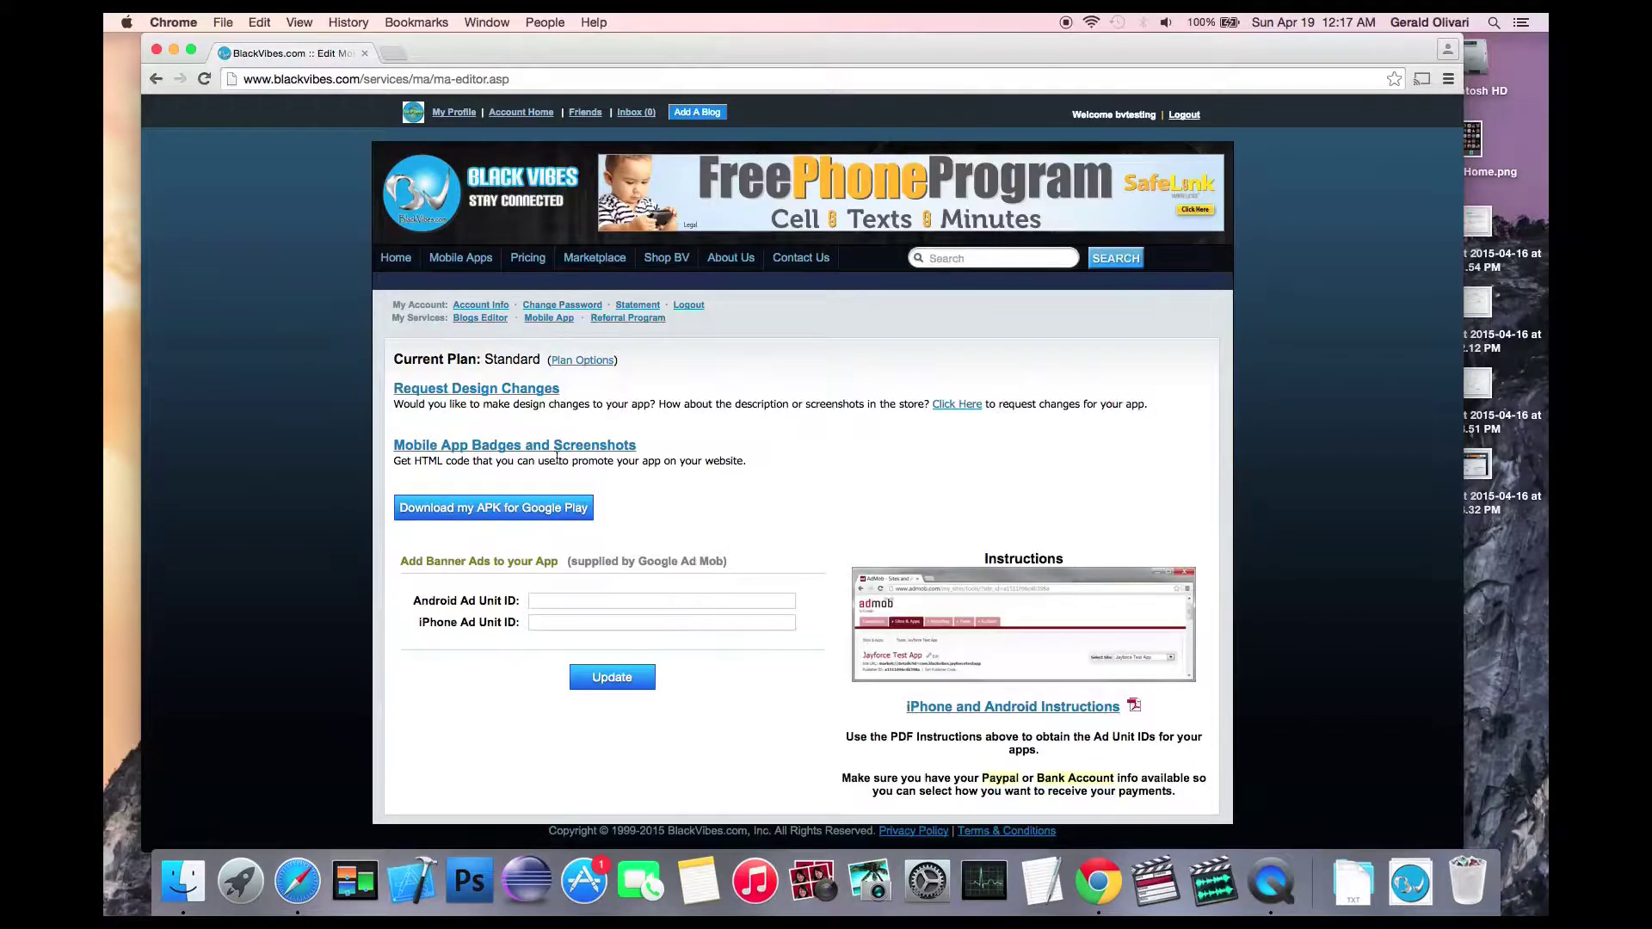
left_click(560, 511)
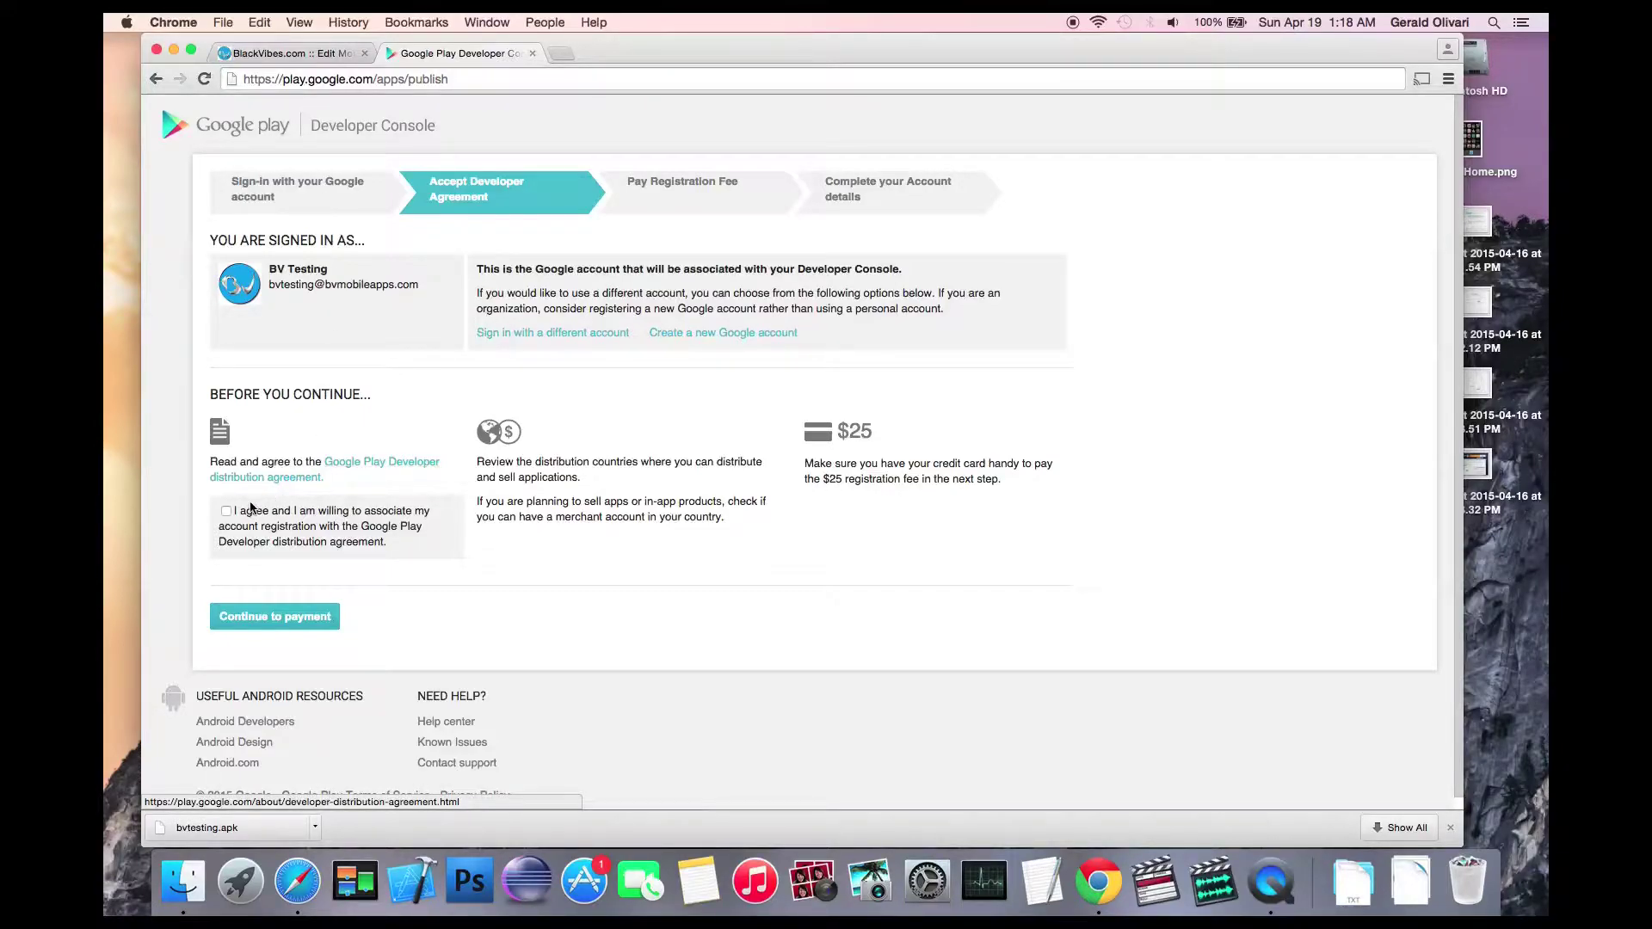
Step: Accept the Google Play Developer distribution agreement
left_click(228, 513)
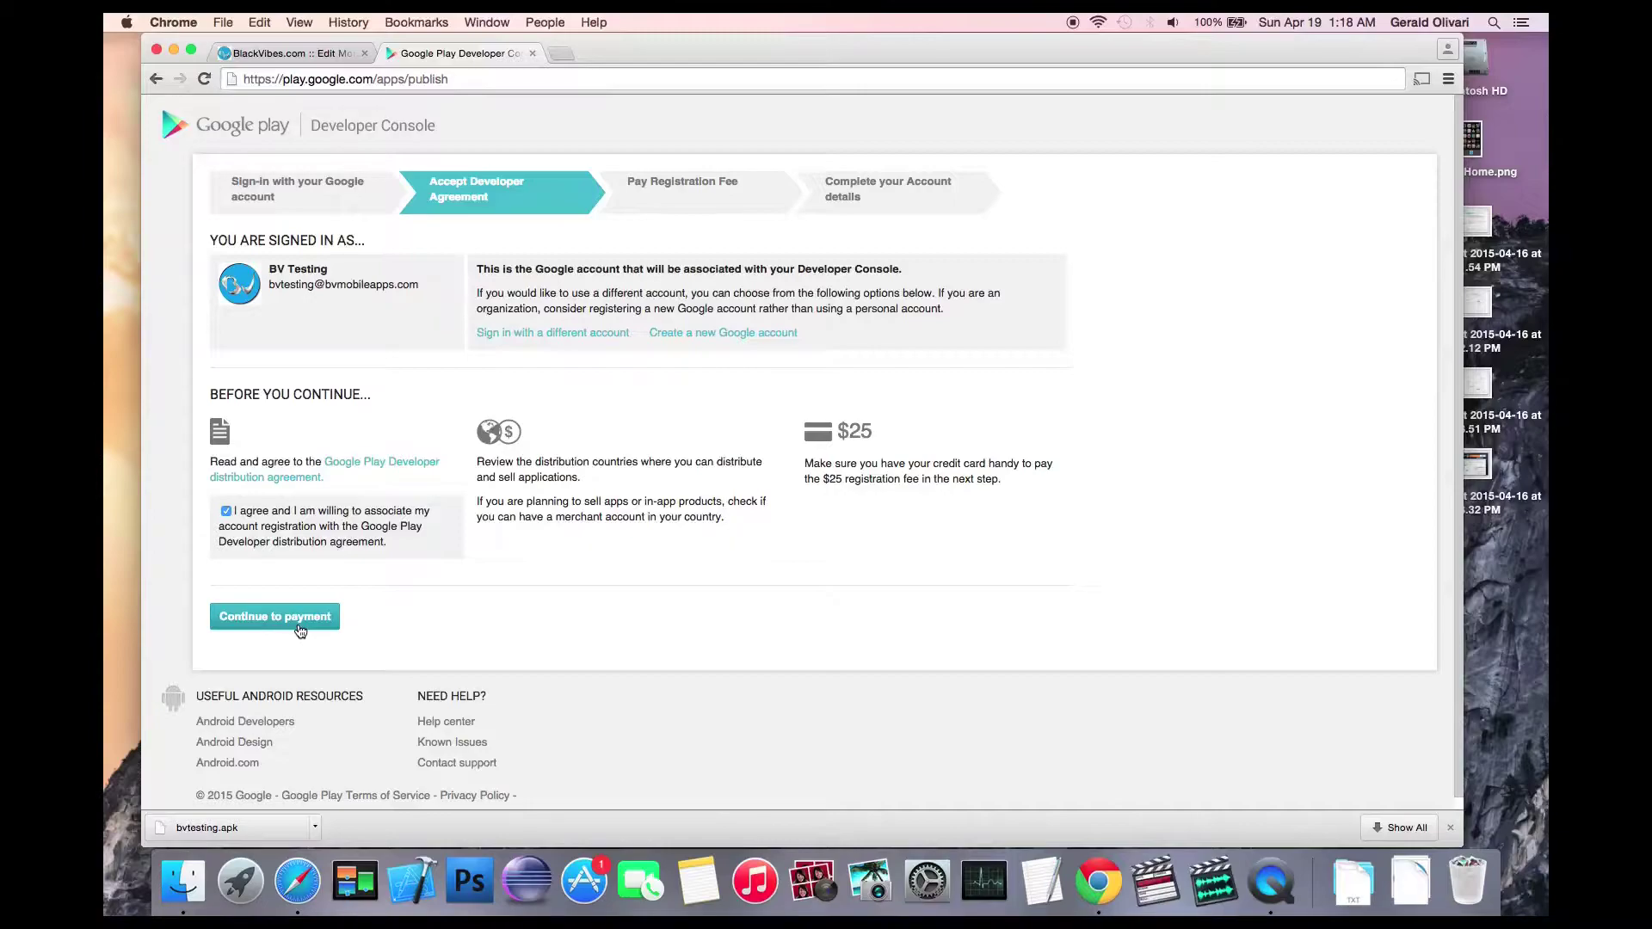
Step: Pay the $25 registration fee through Google Wallet
left_click(301, 632)
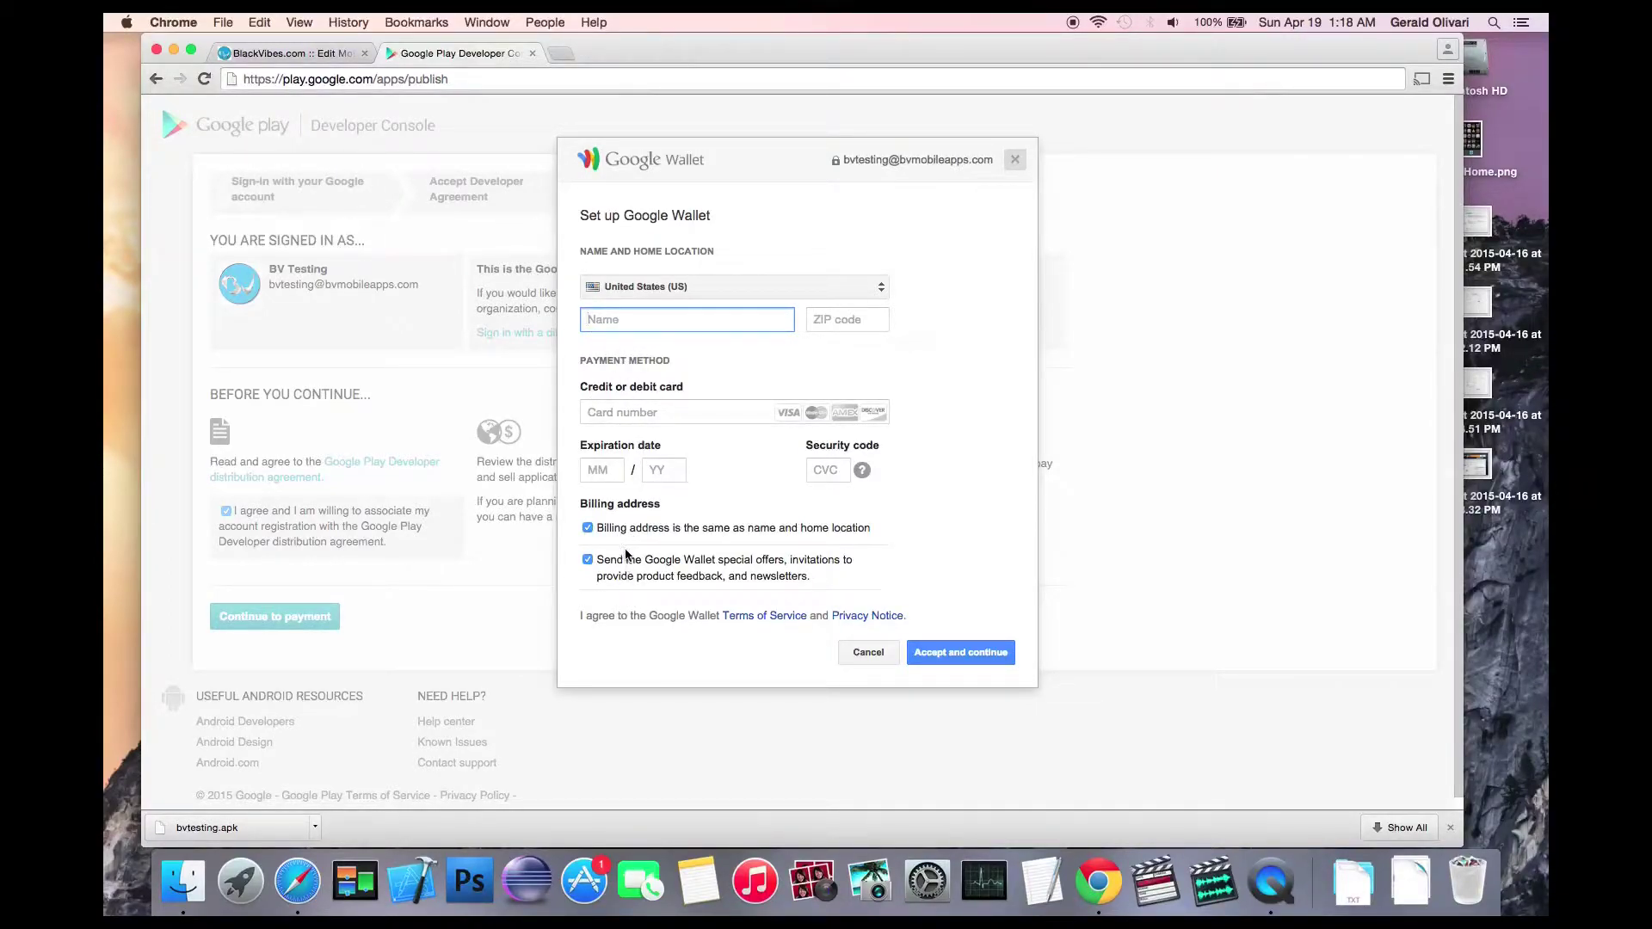
left_click(955, 652)
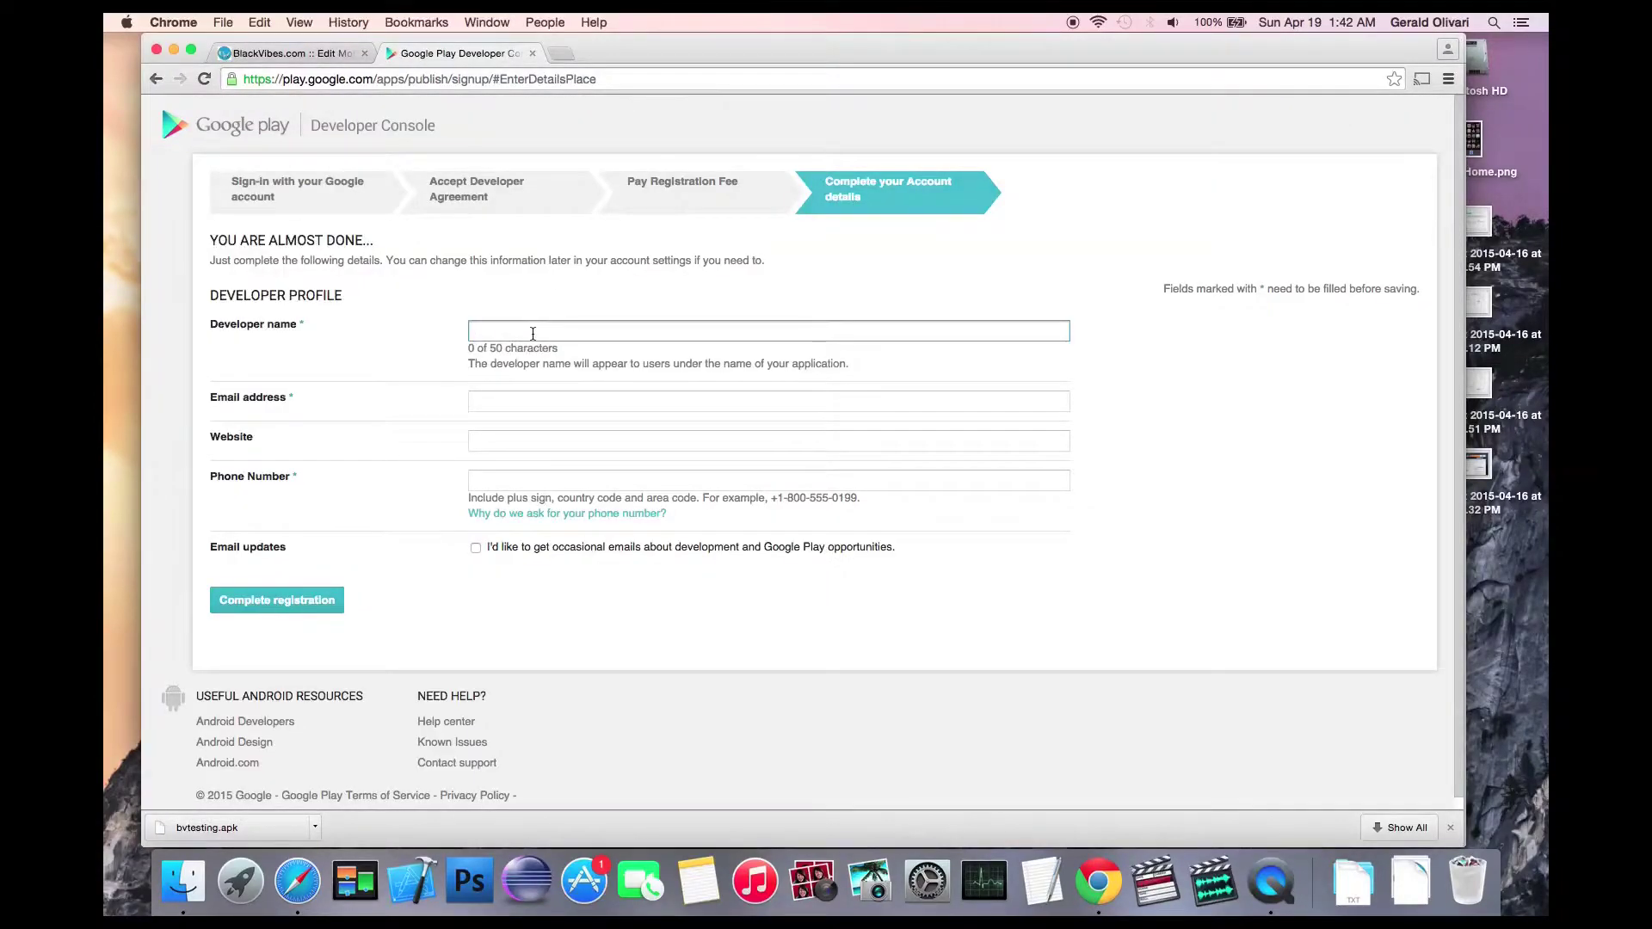
Step: Enter developer name 'BV Mobile Apps' with the contact e-mail, website and phone number
type("BV Mobile Apps")
left_click(769, 400)
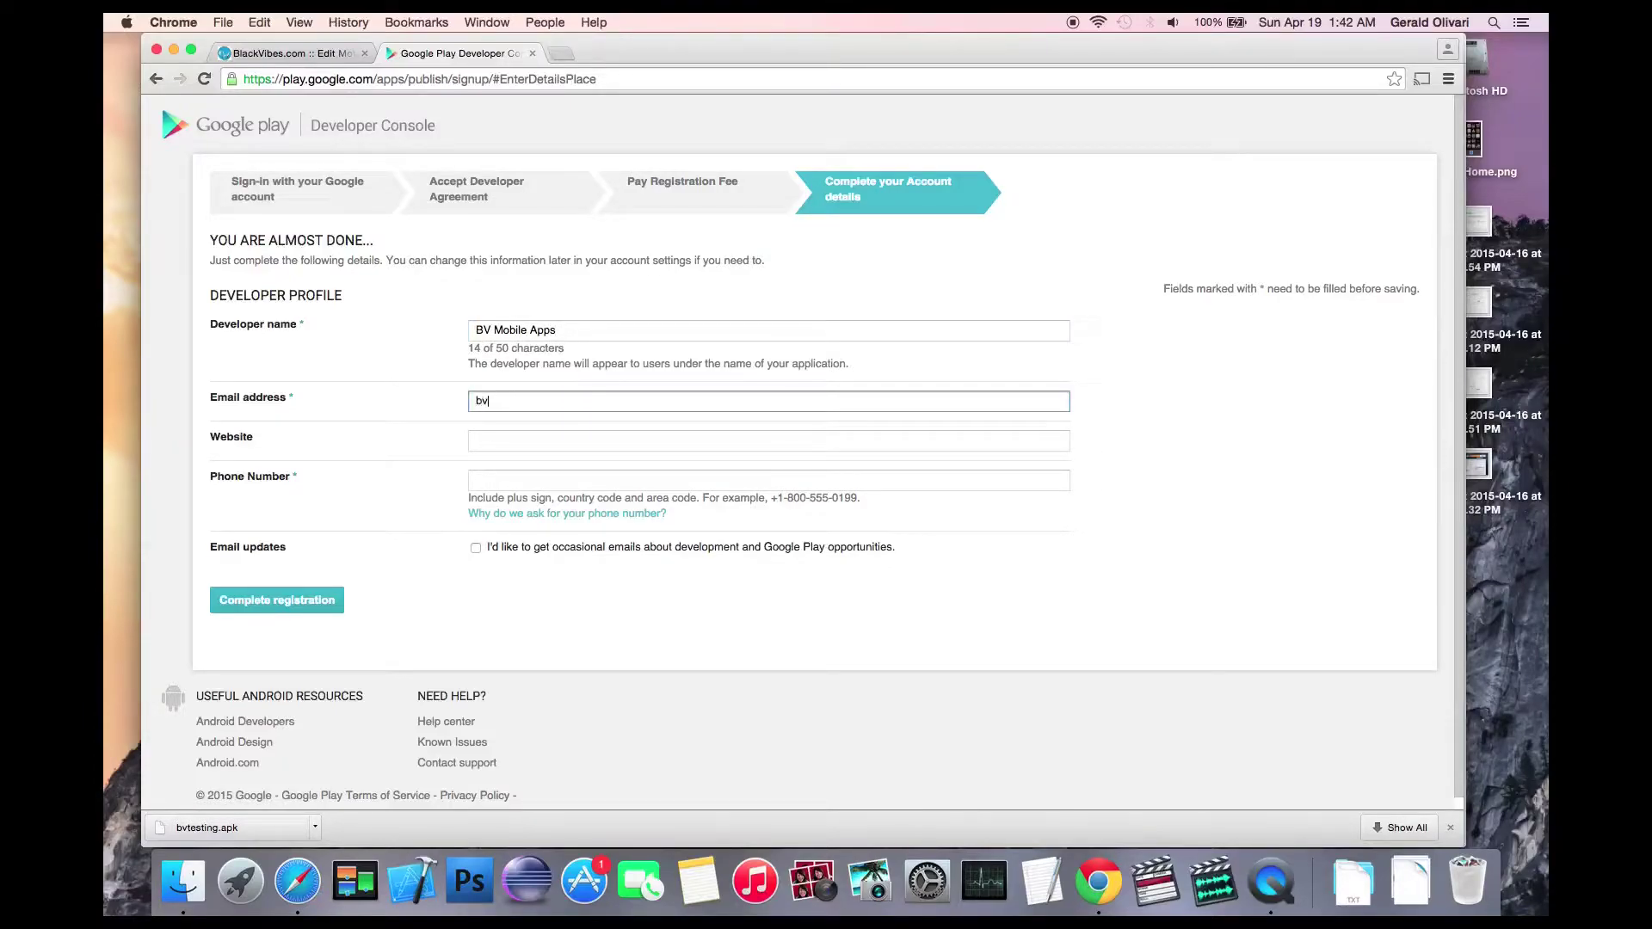
left_click(769, 441)
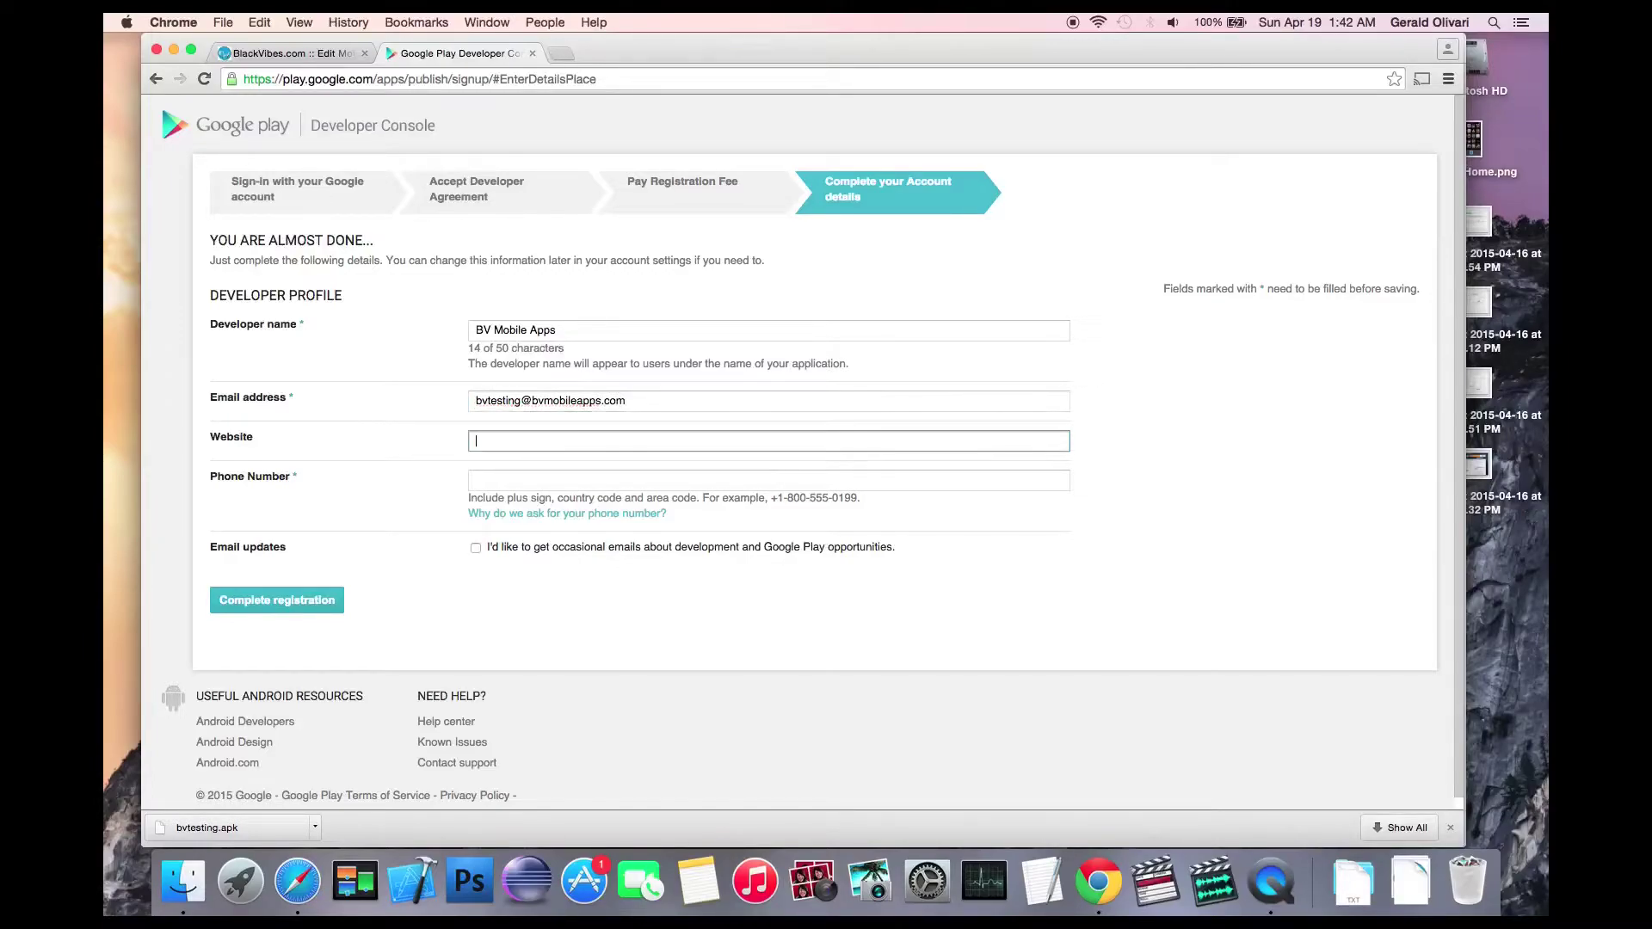
type("http://www.bvmobileapps.com")
left_click(768, 480)
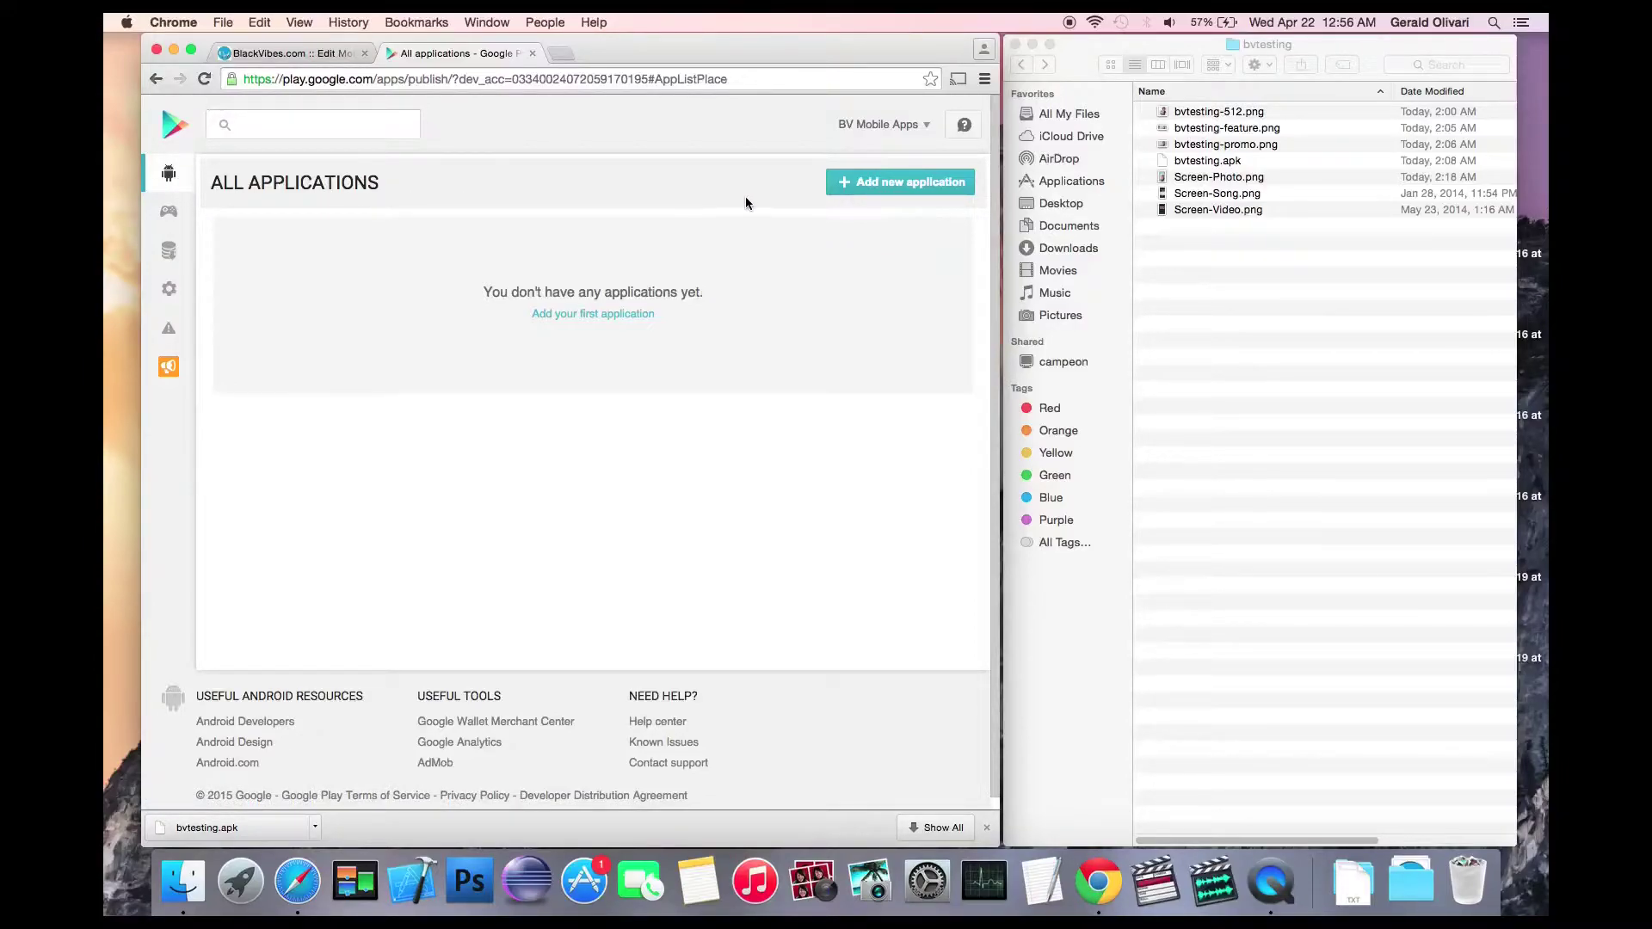
Step: Add a new application titled 'BV Testing', starting with its APK upload
left_click(887, 184)
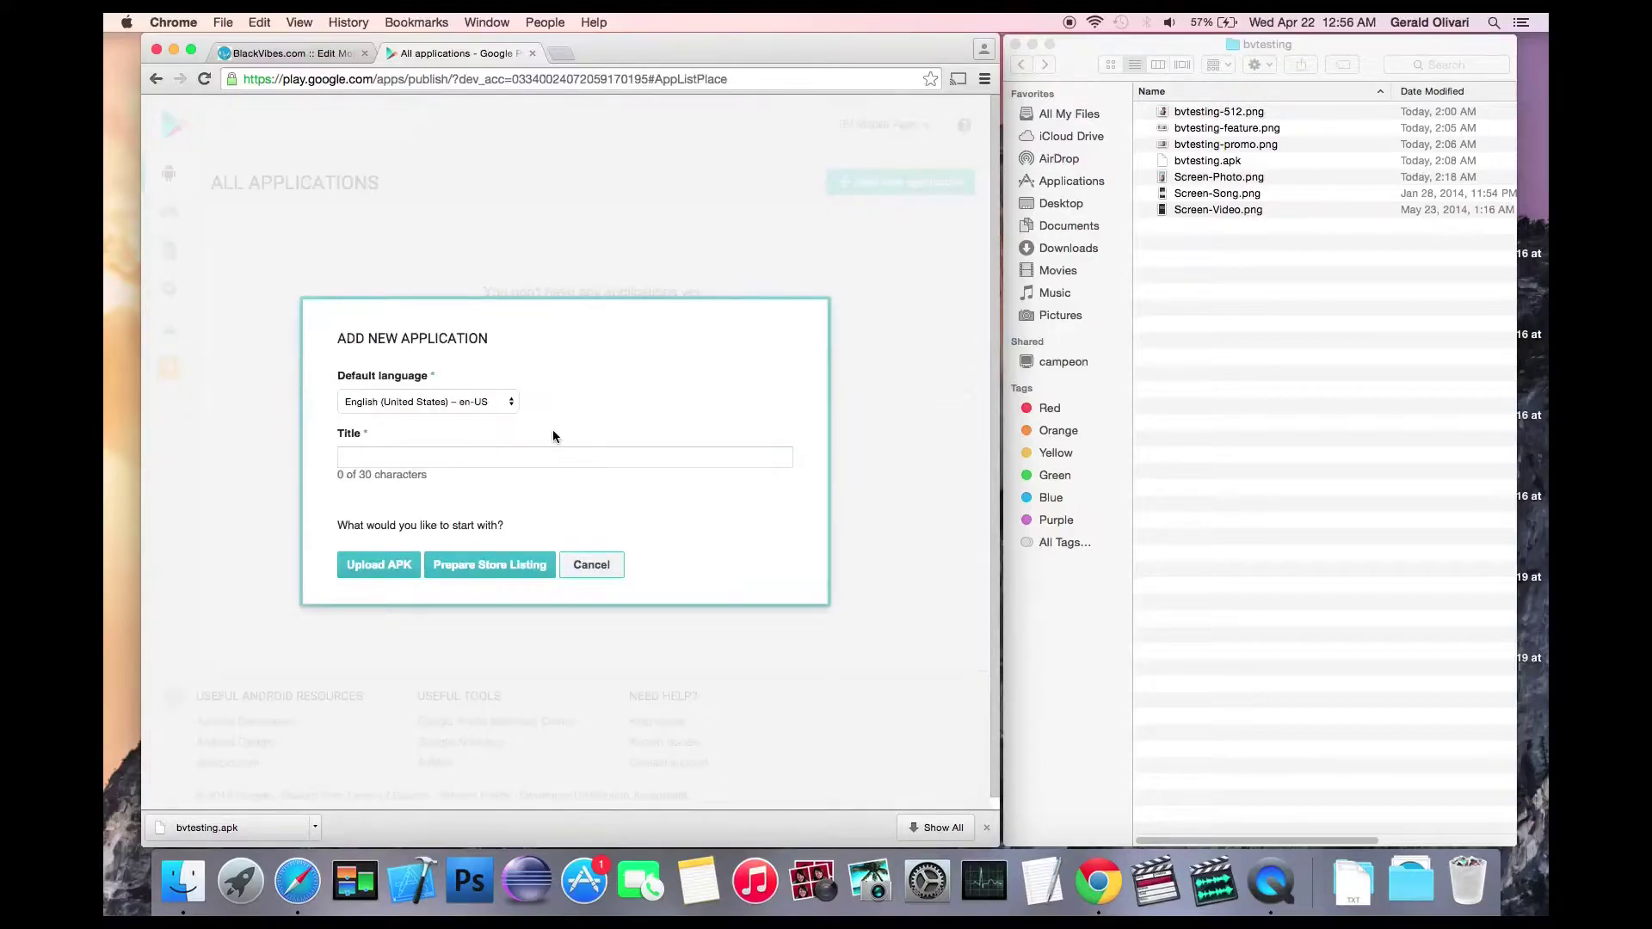
left_click(548, 456)
type("BV Testing")
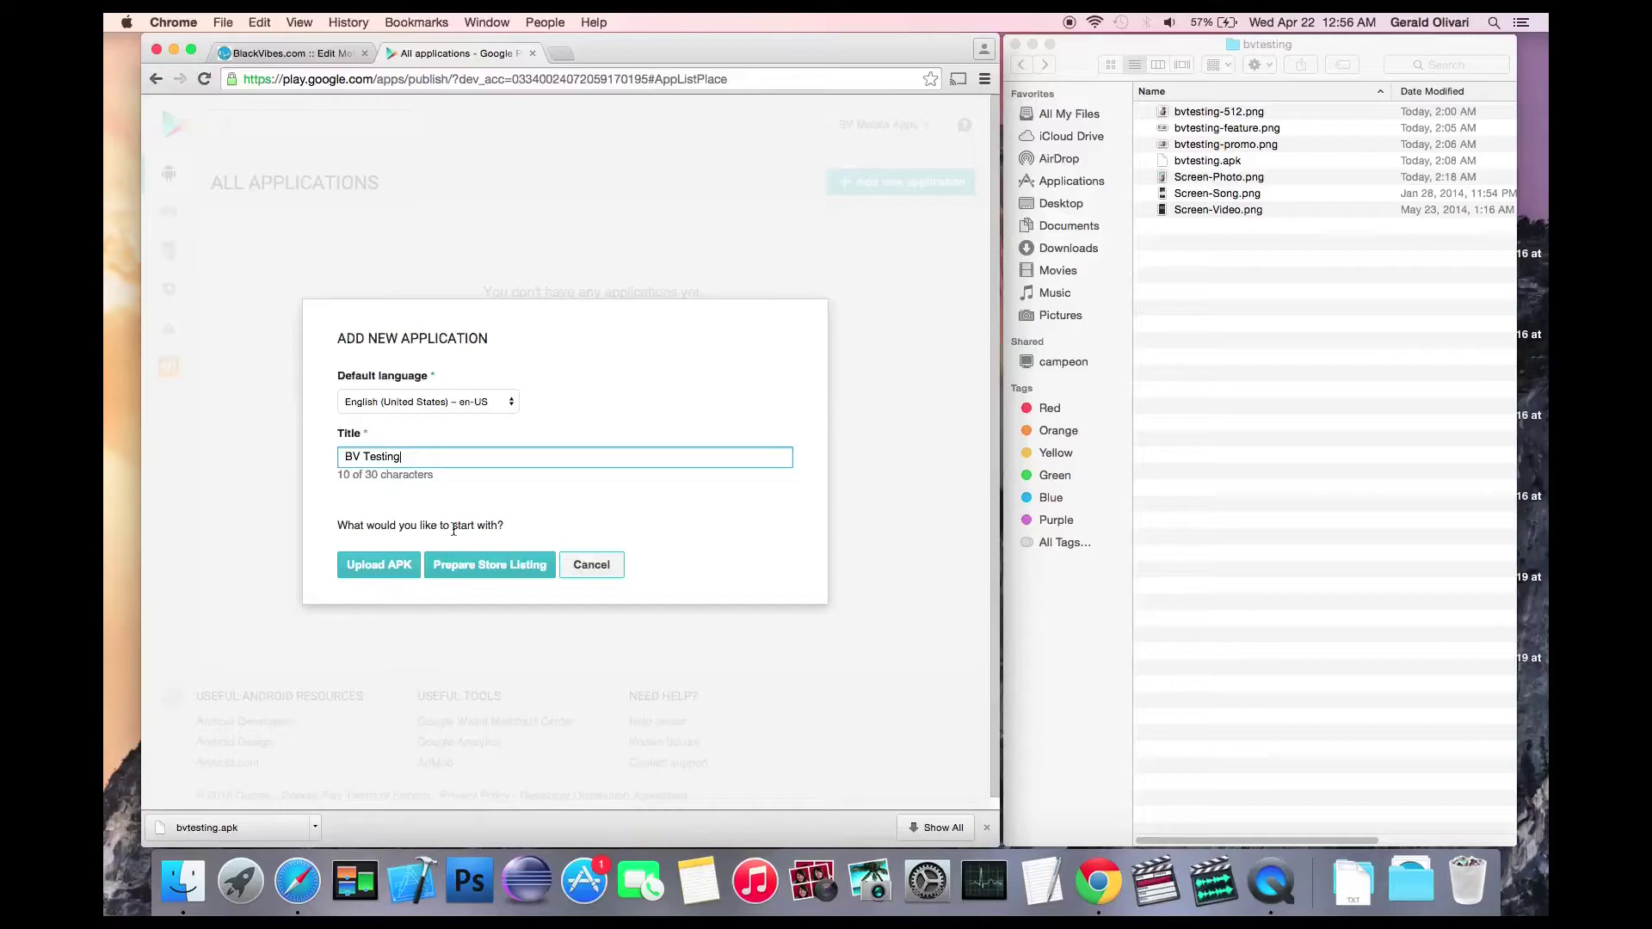
left_click(395, 566)
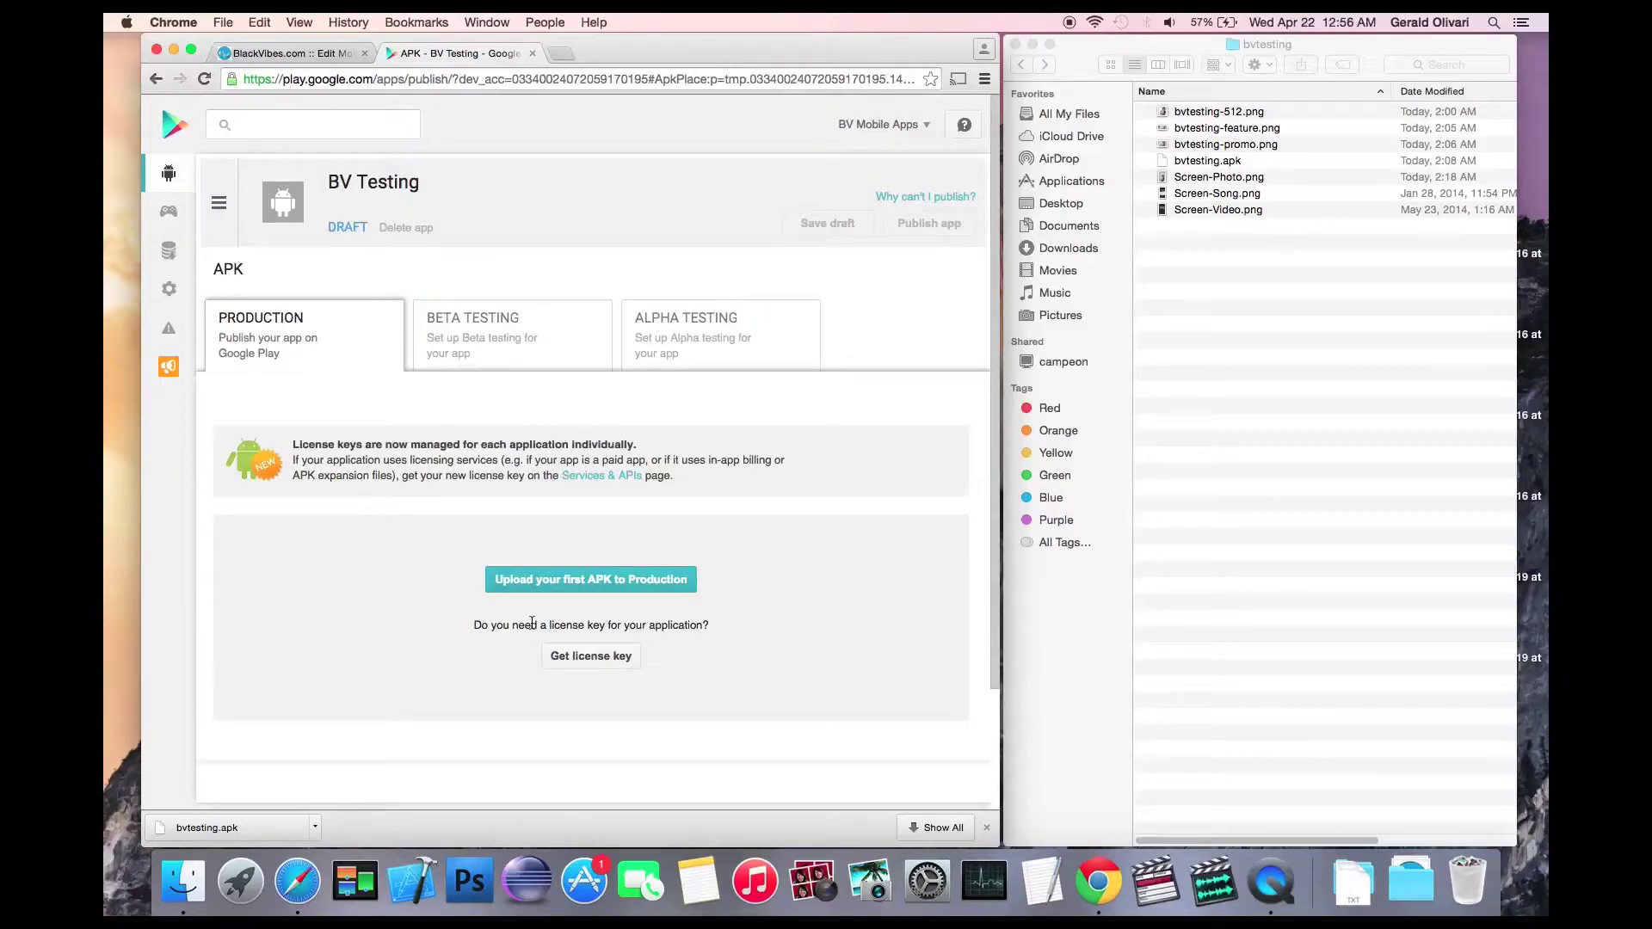
Step: Upload bvtesting.apk to Production as draft version 2302 (2.3.2)
left_click(579, 590)
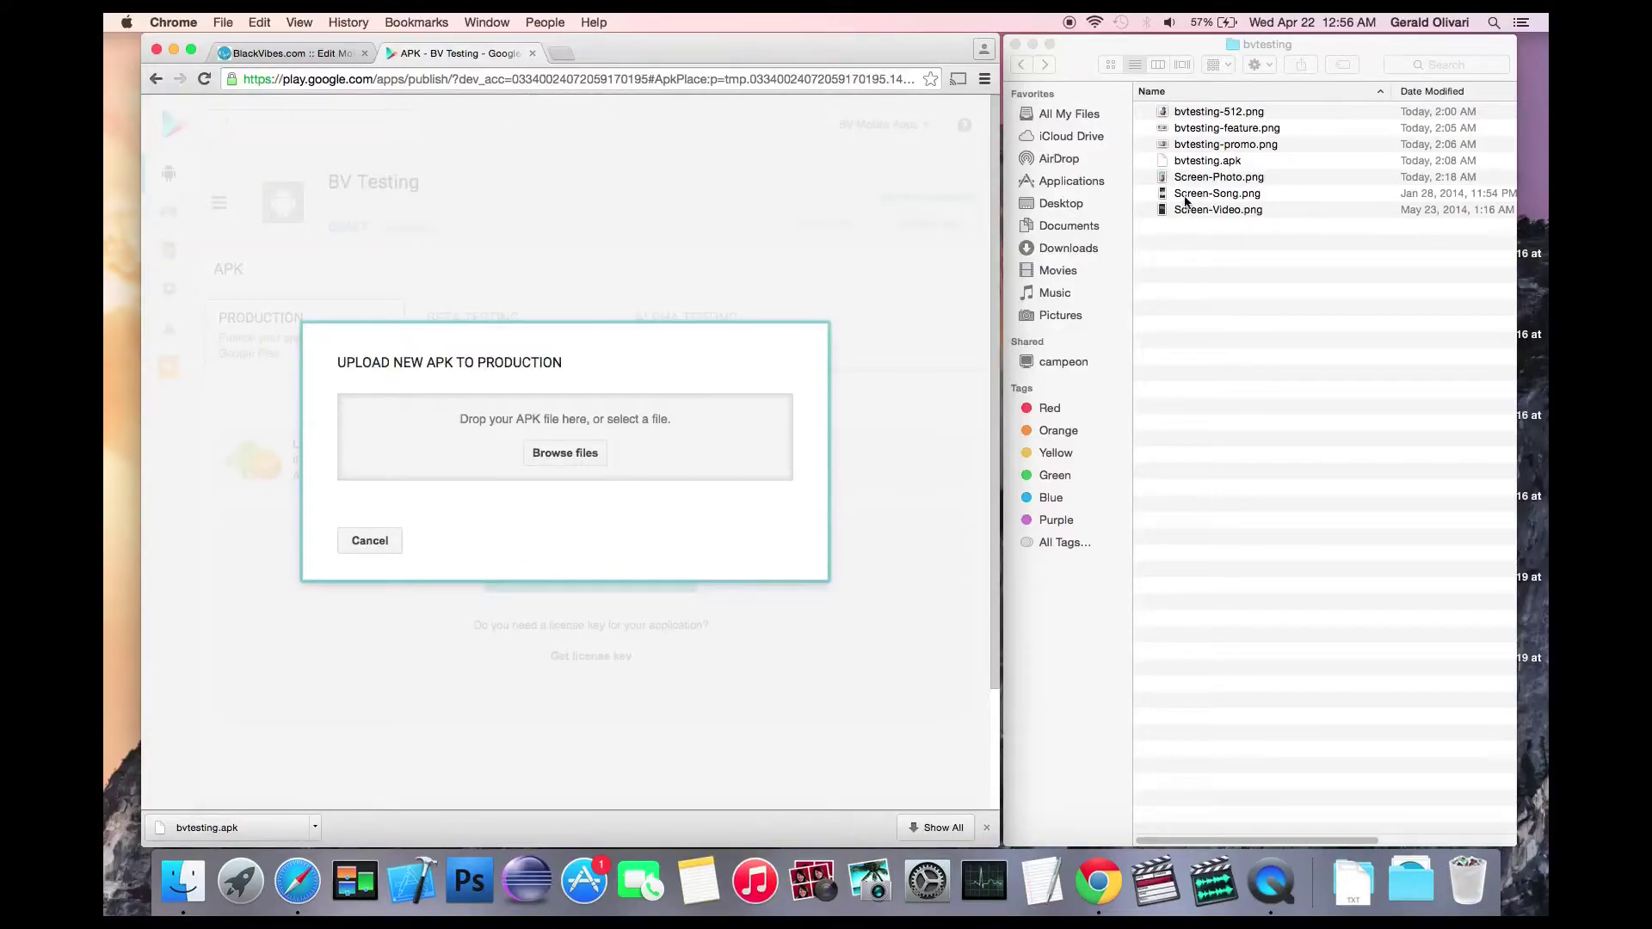
left_click_drag(1186, 163, 631, 446)
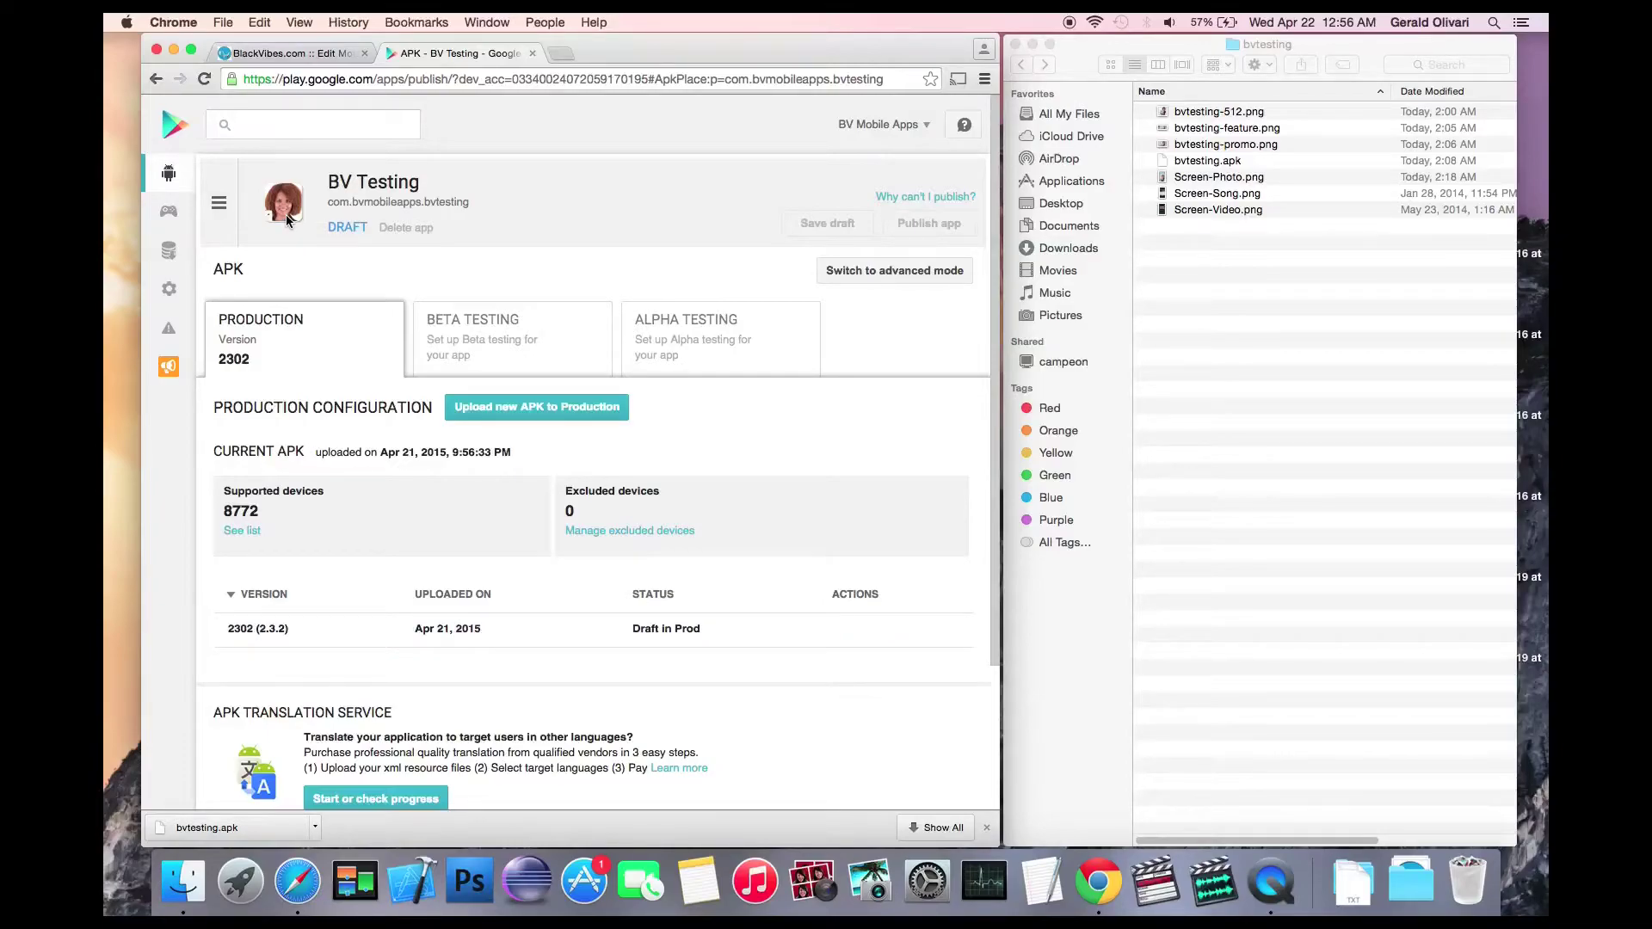
left_click(220, 204)
Step: In Store Listing, enter short description 'Promo Description' and full description 'Long Description'
left_click(252, 301)
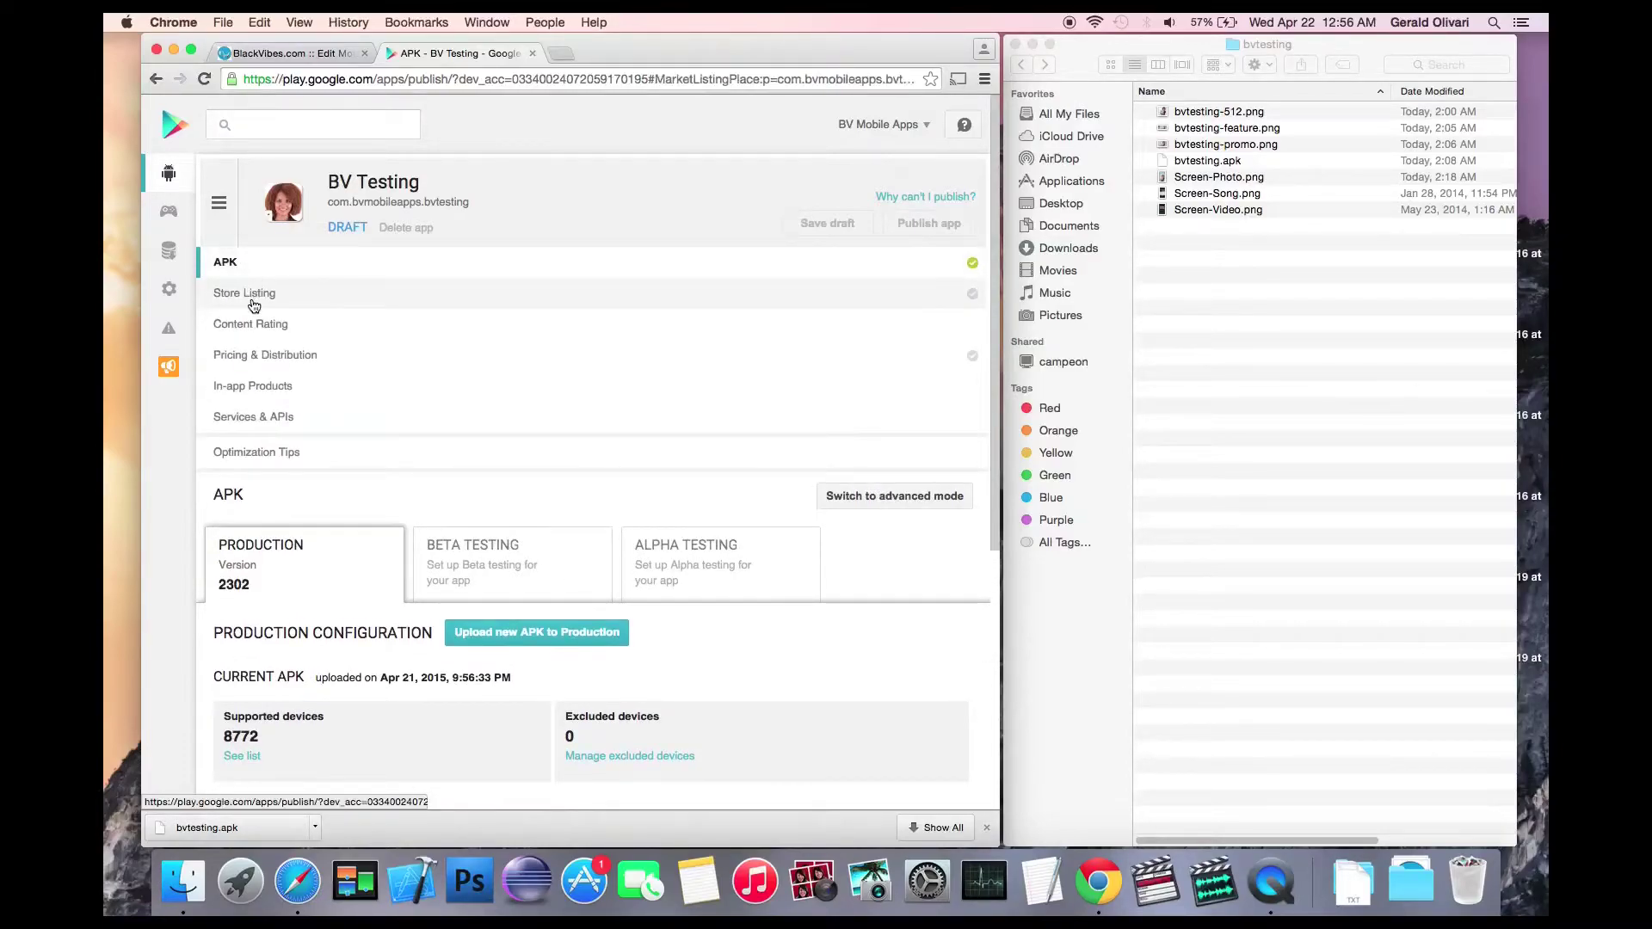
left_click(514, 463)
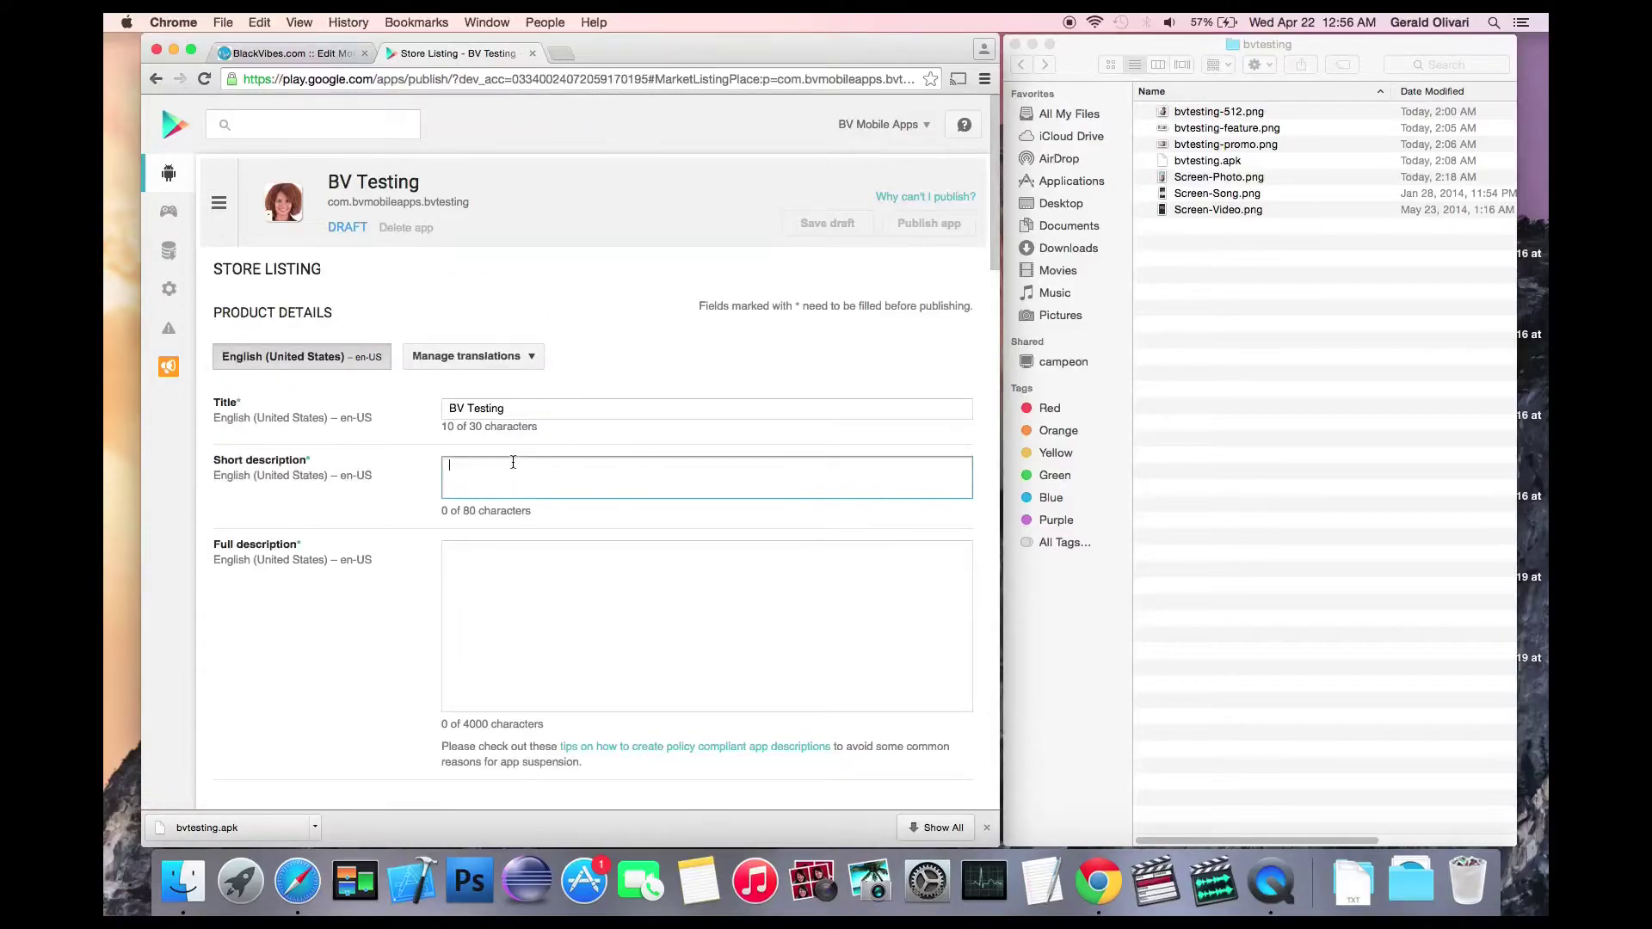
type("Promo Description")
key("Tab")
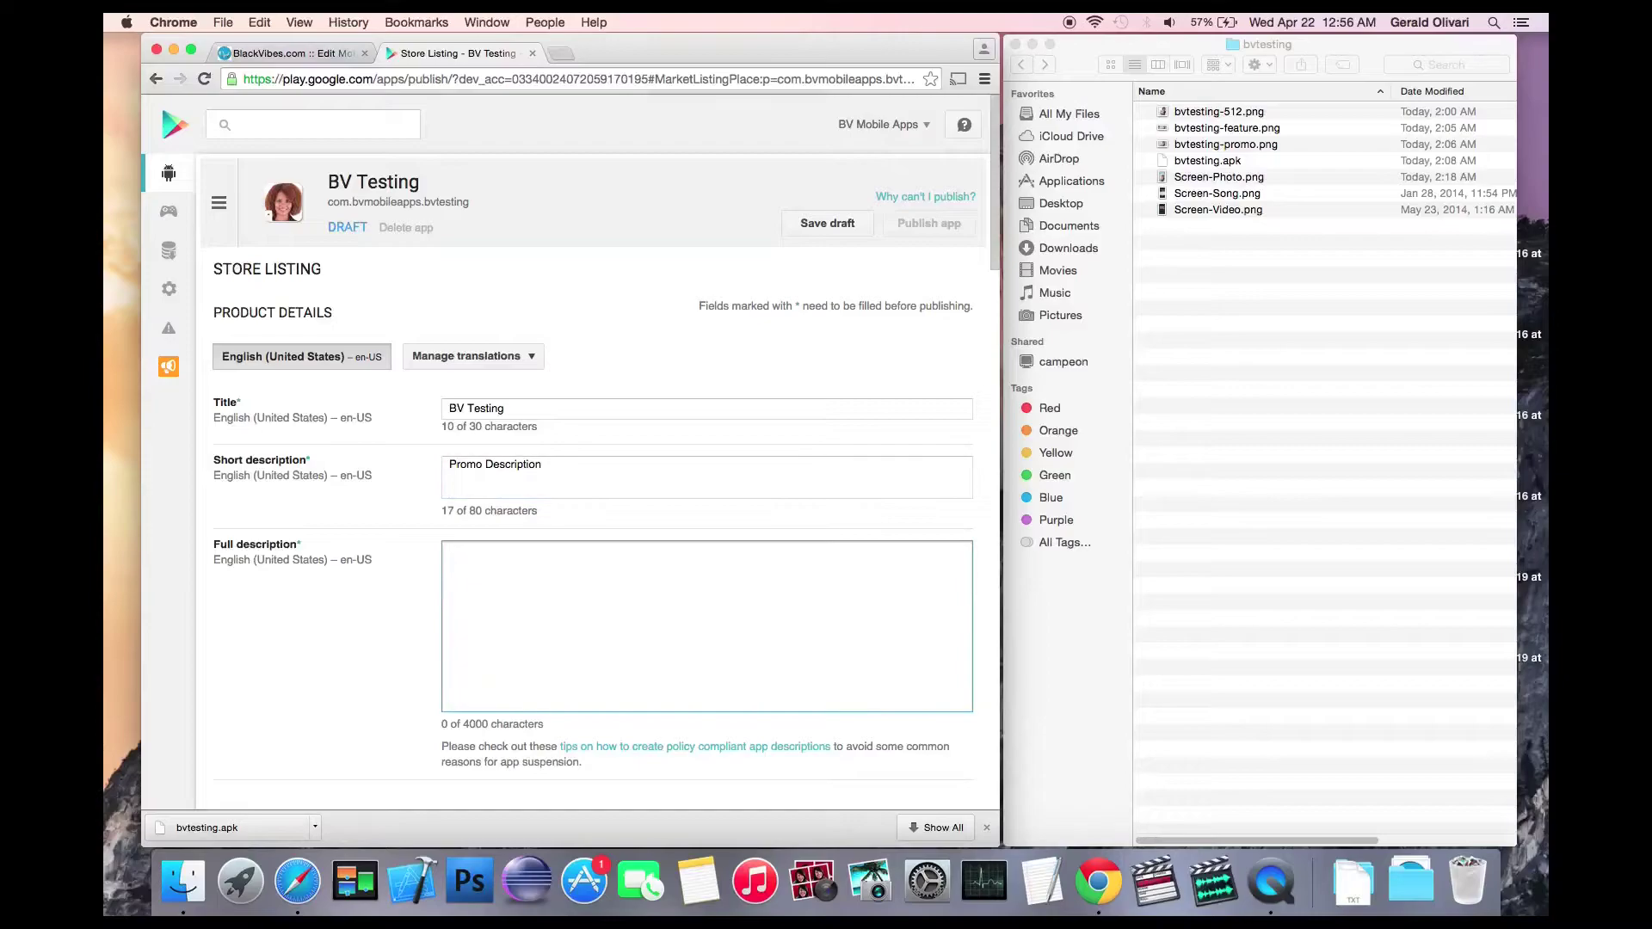
type("Long Description")
Step: Add three phone screenshots, including Screen-Video.png, to the listing
scroll(420, 487, "down", 10)
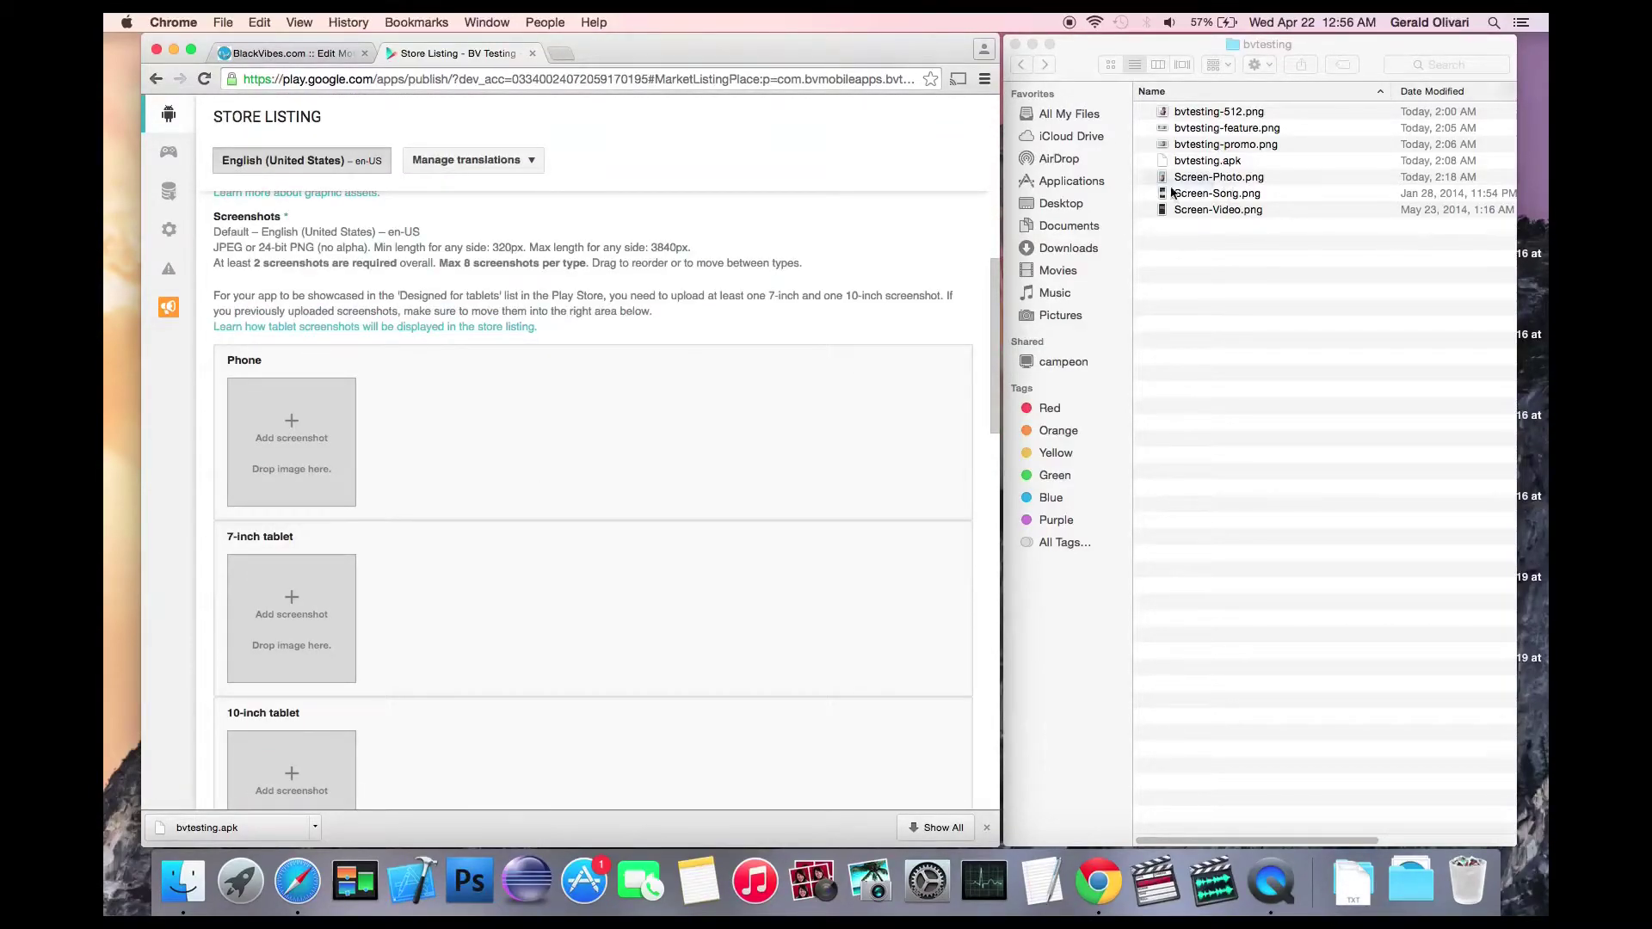
left_click_drag(1171, 193, 236, 468)
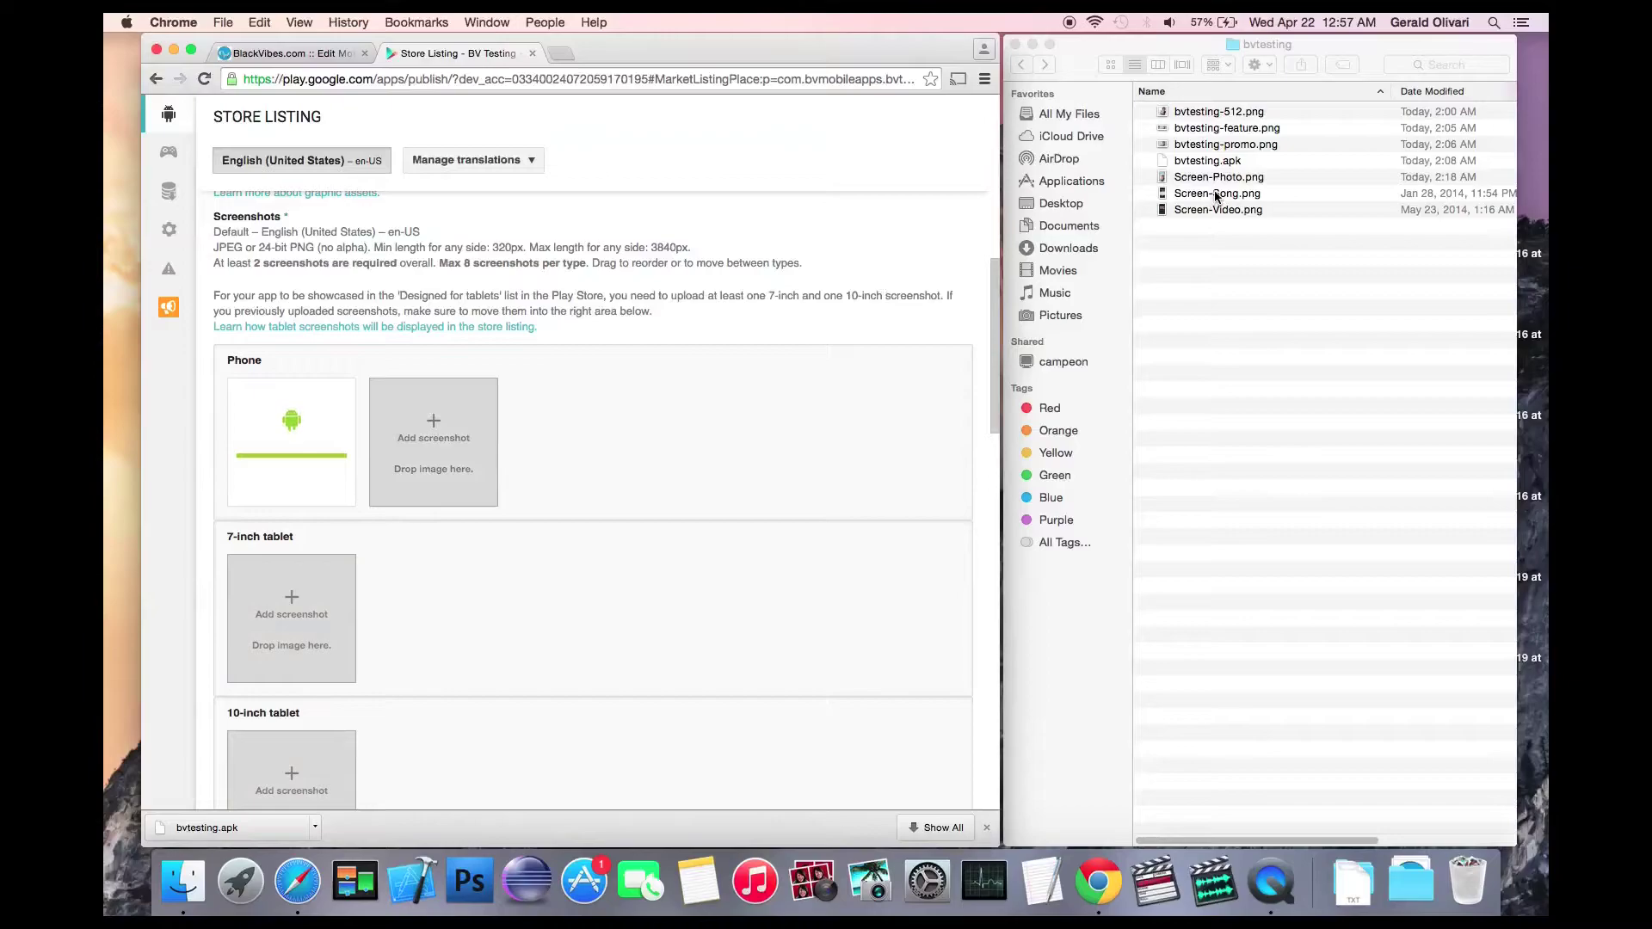
left_click_drag(1215, 196, 411, 451)
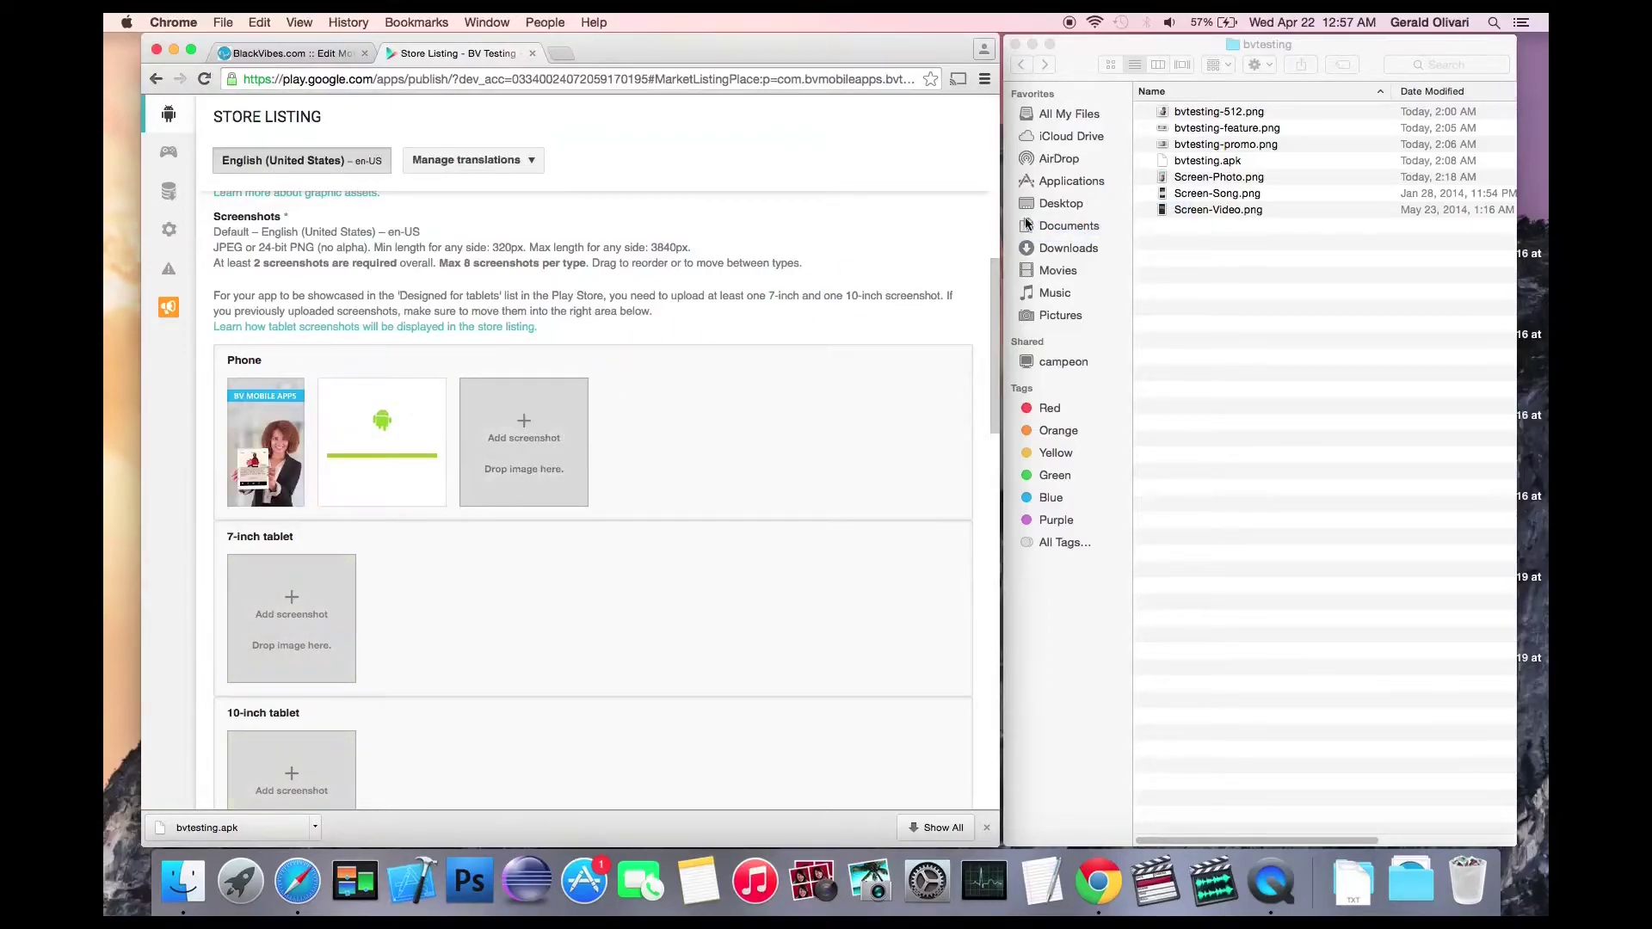
left_click_drag(1213, 210, 291, 448)
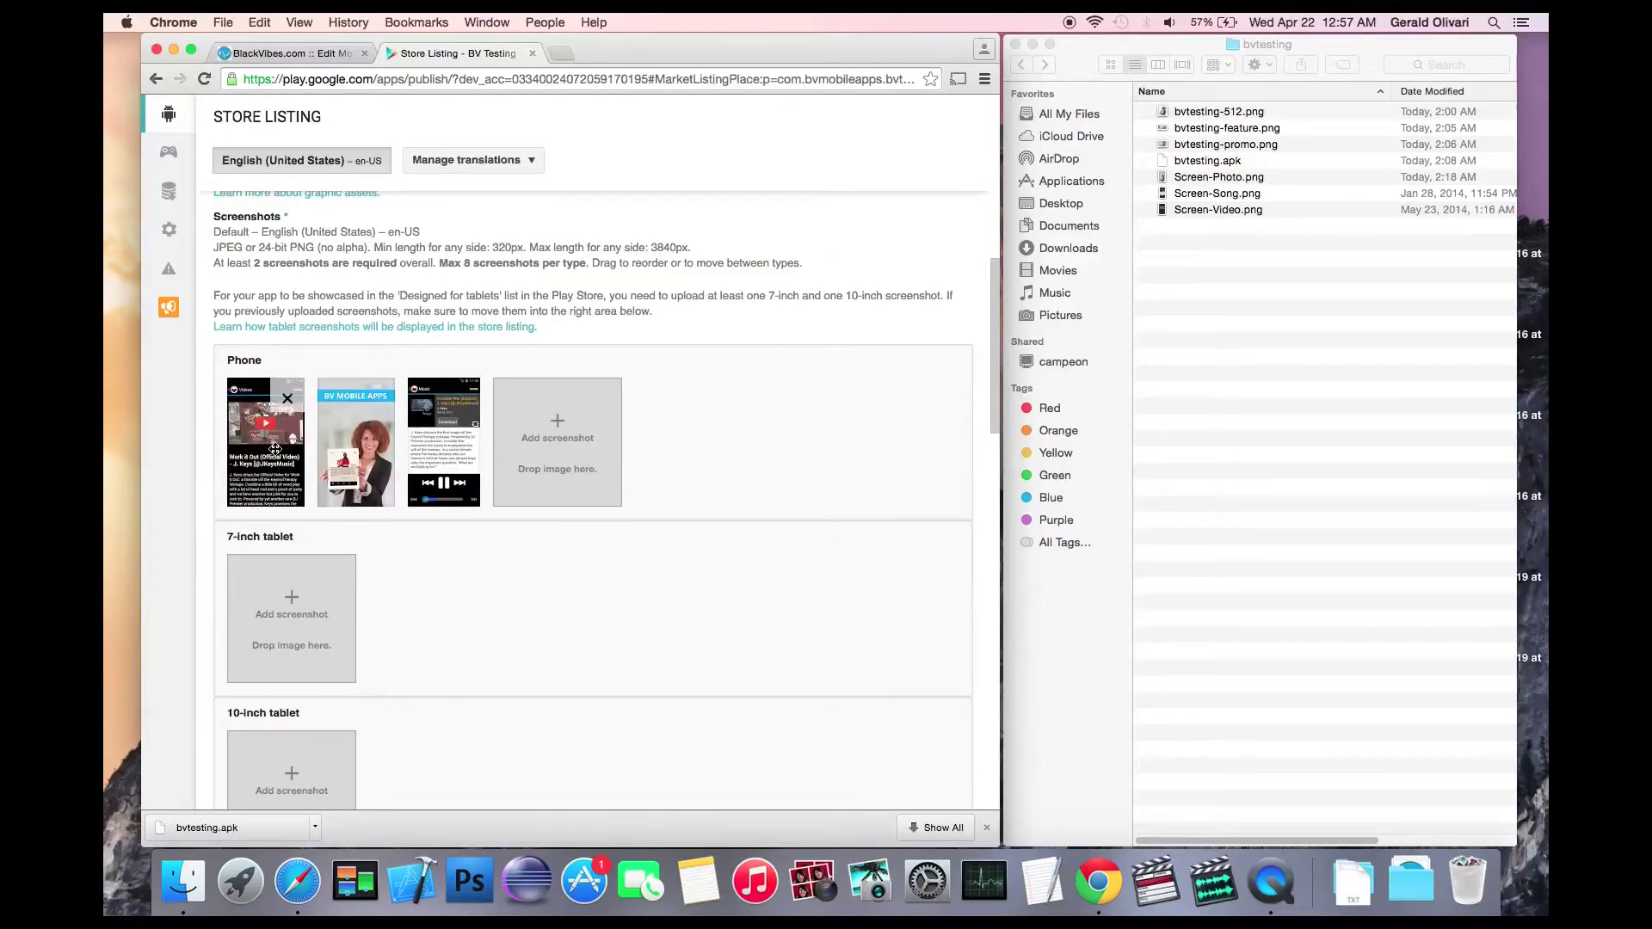
Step: Upload the bvtesting hi-res icon, bvtesting-feature.png and bvtesting-promo.png graphics
scroll(378, 391, "down", 10)
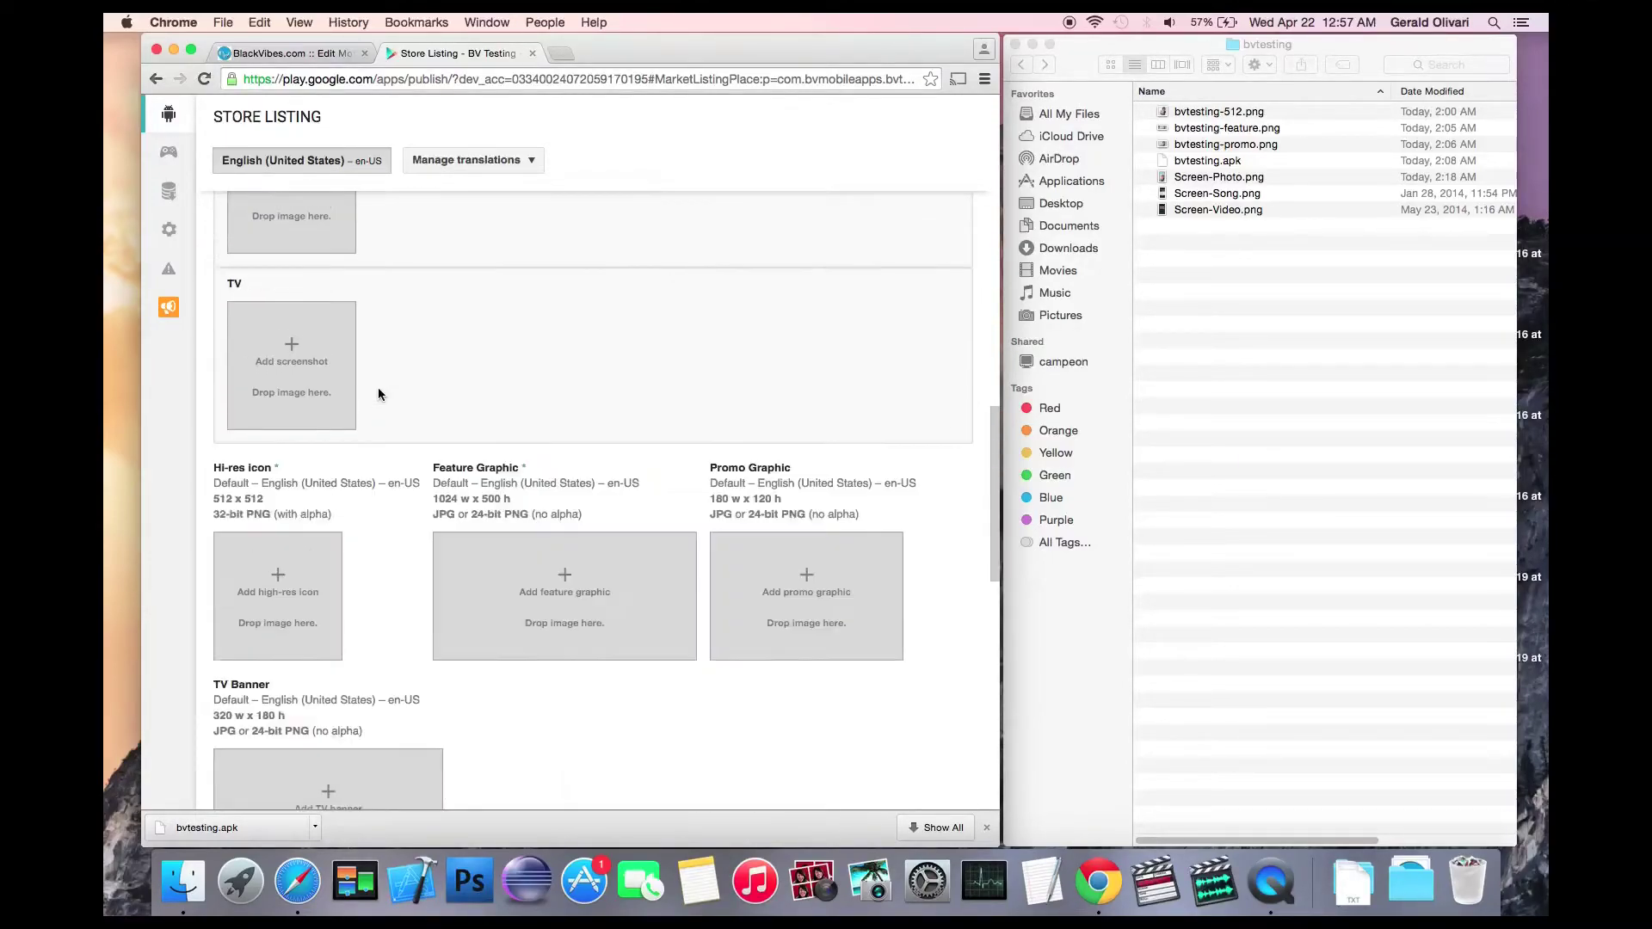
scroll(379, 394, "down", 3)
left_click_drag(1255, 113, 288, 477)
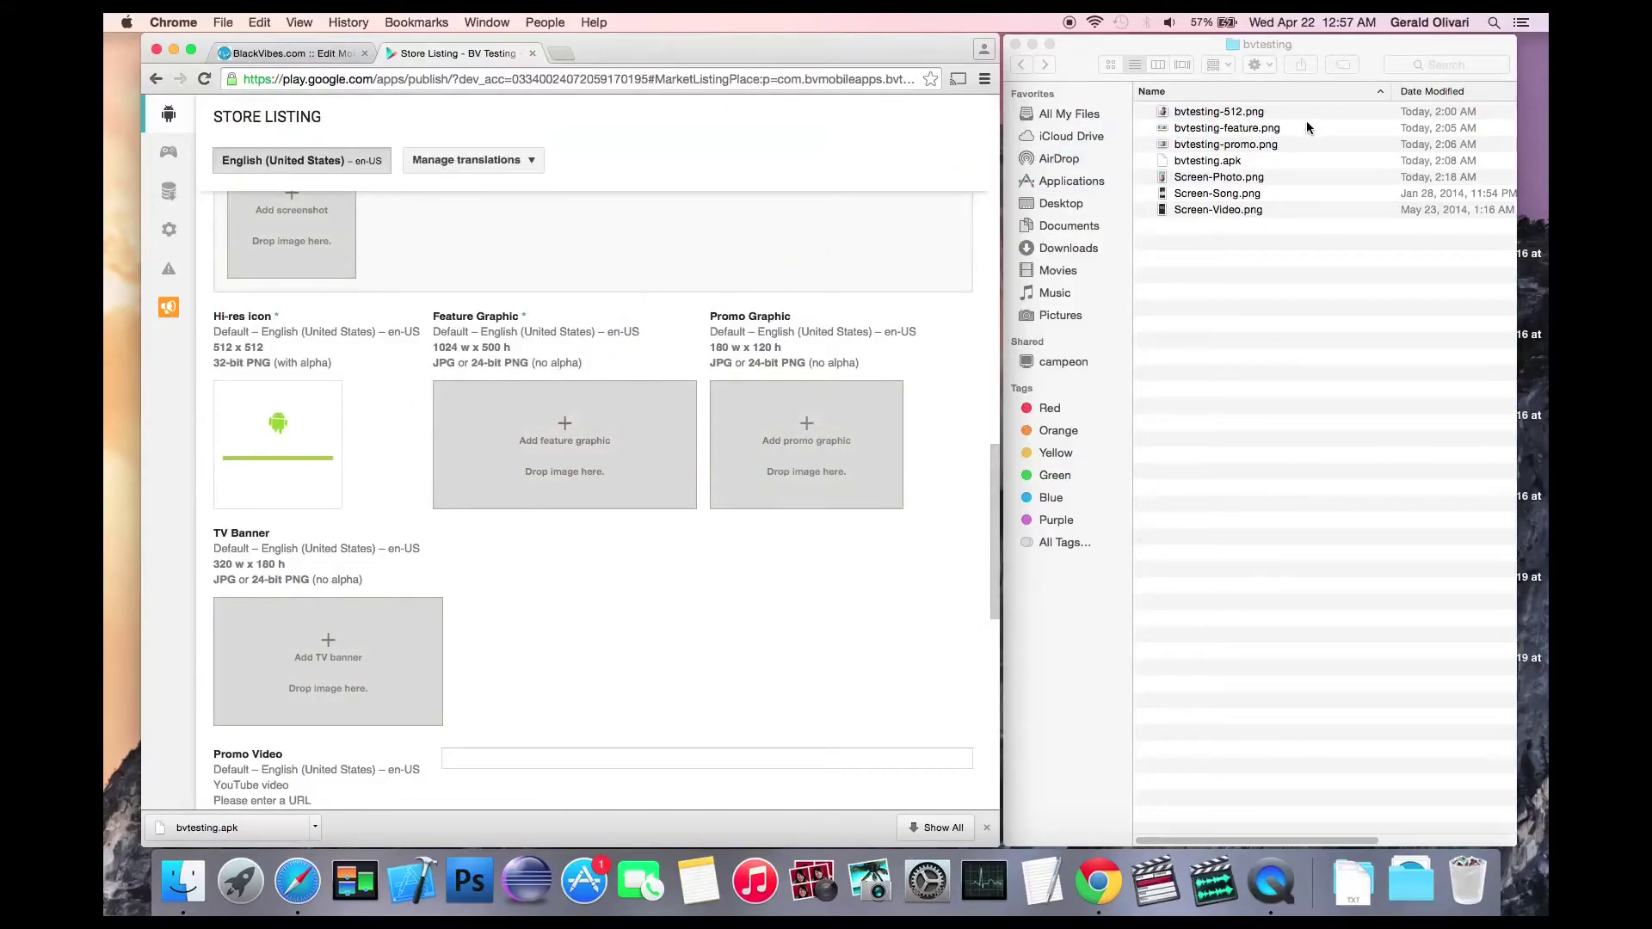
left_click_drag(1272, 129, 666, 440)
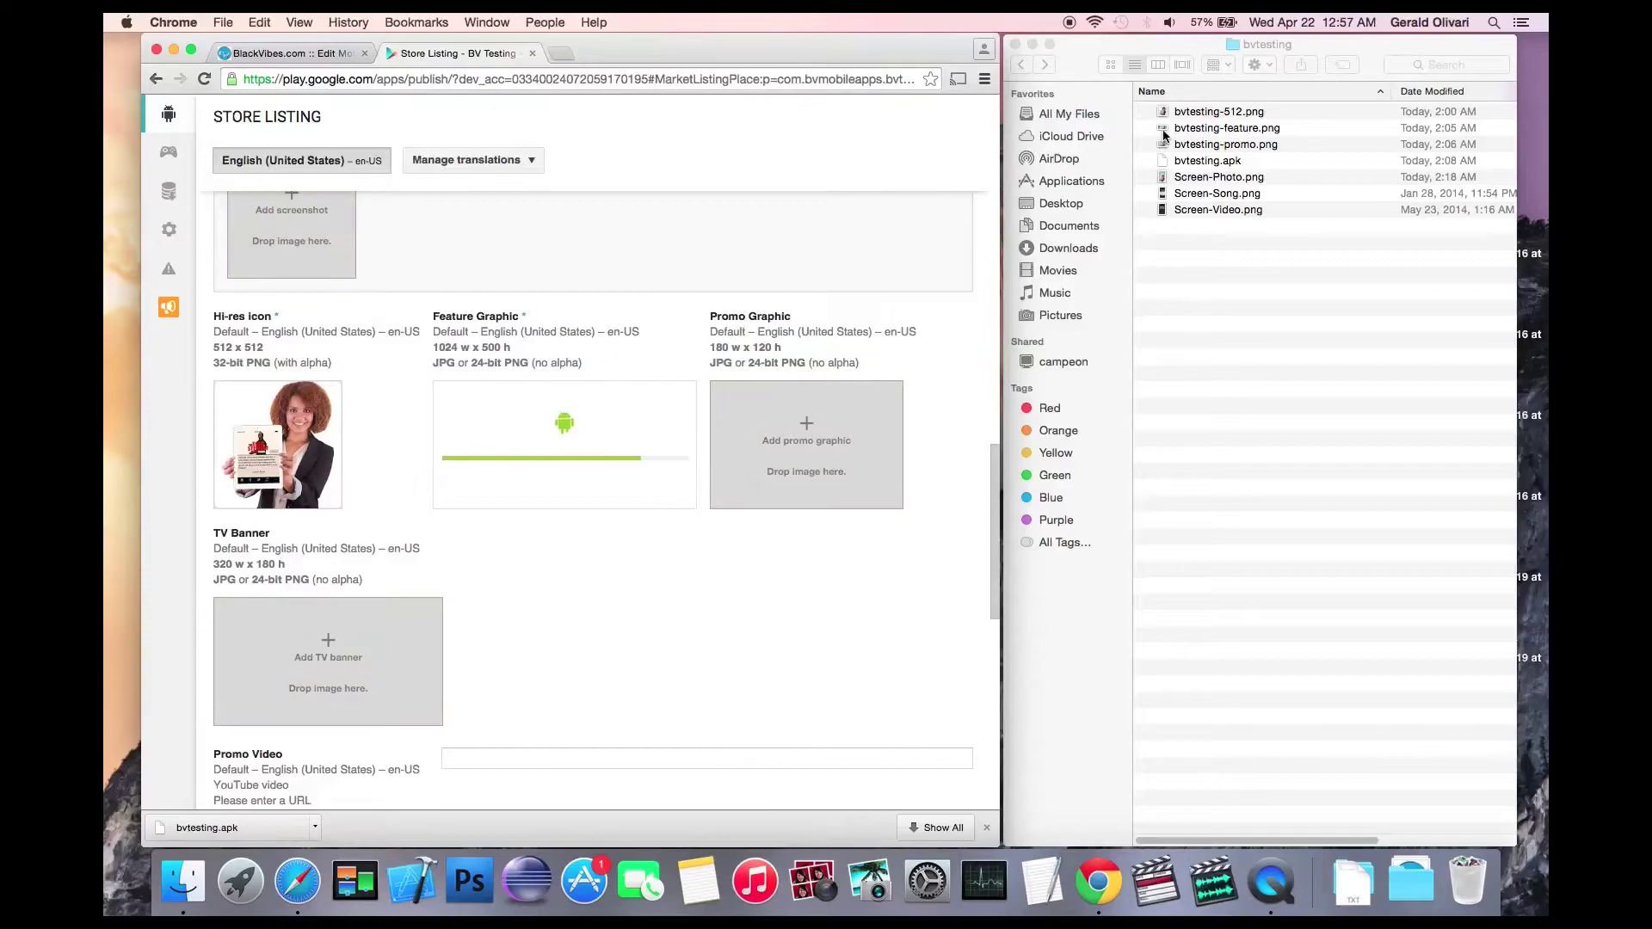
left_click_drag(1218, 145, 777, 441)
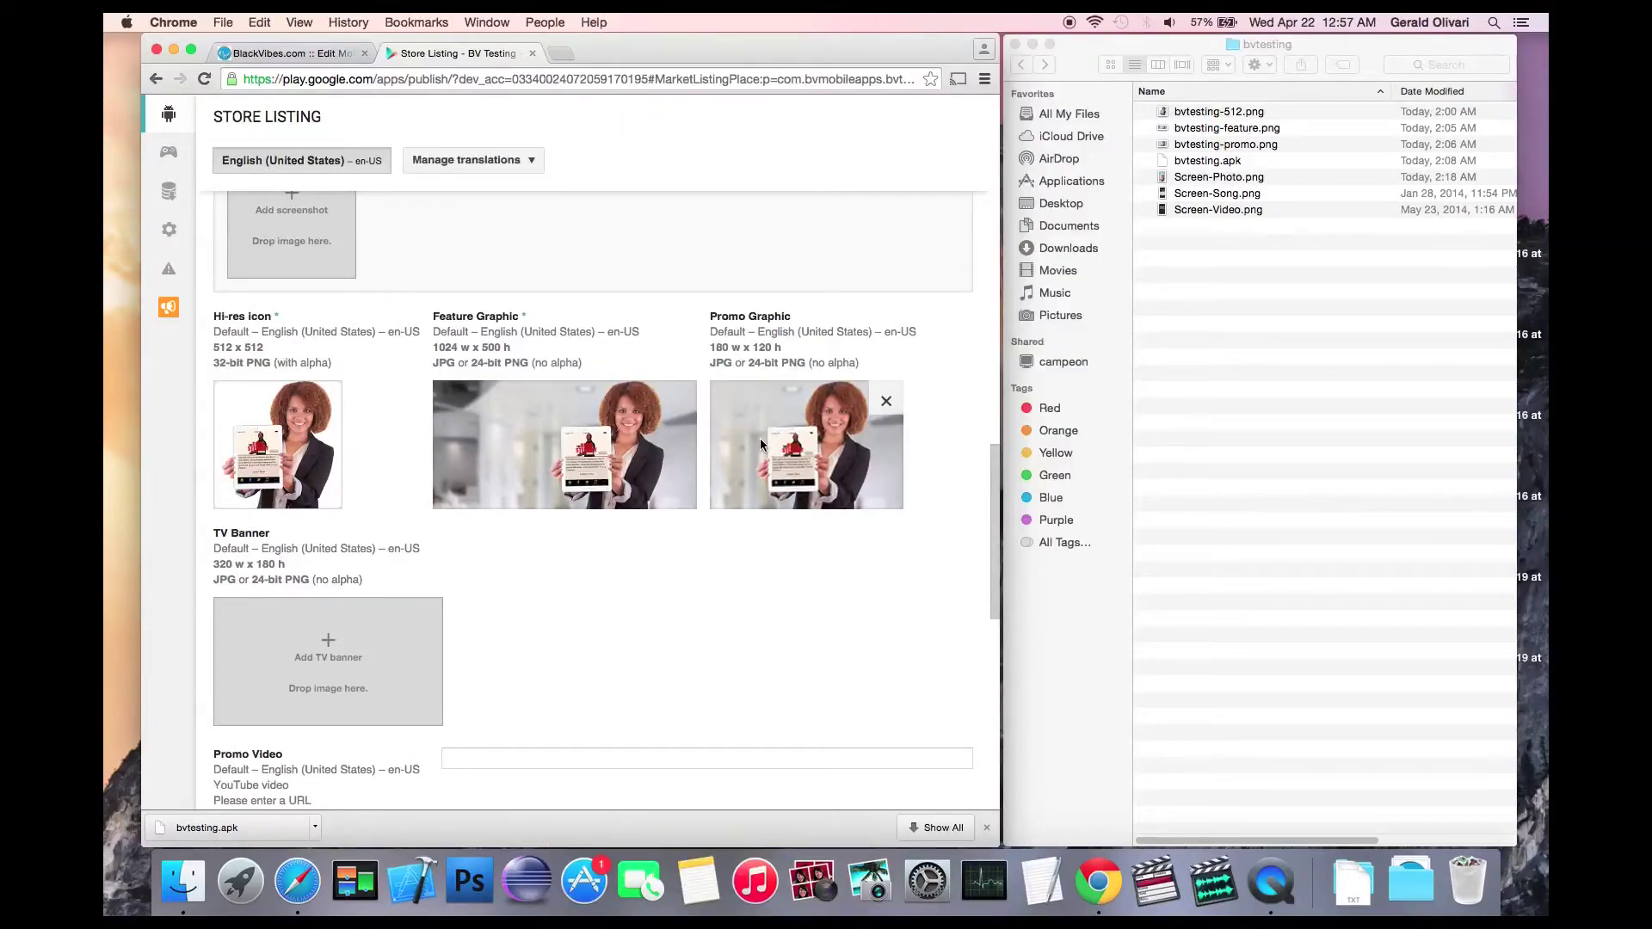
Step: Set application type Applications, category Music & Audio and content rating Medium Maturity
scroll(761, 444, "down", 5)
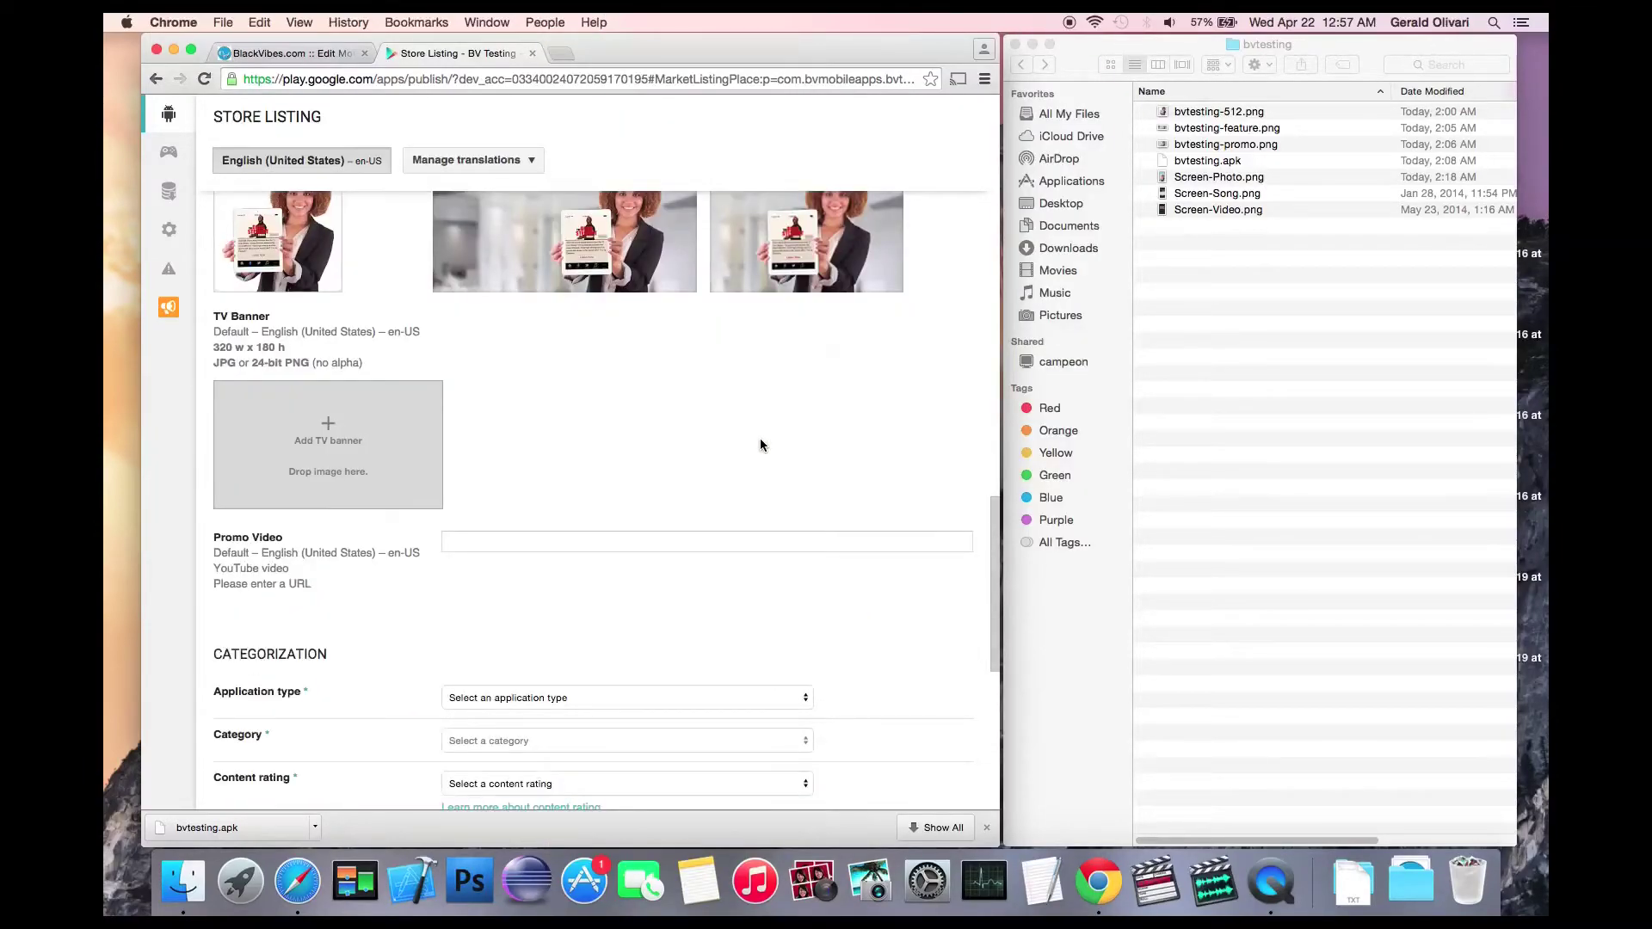
scroll(697, 449, "down", 2)
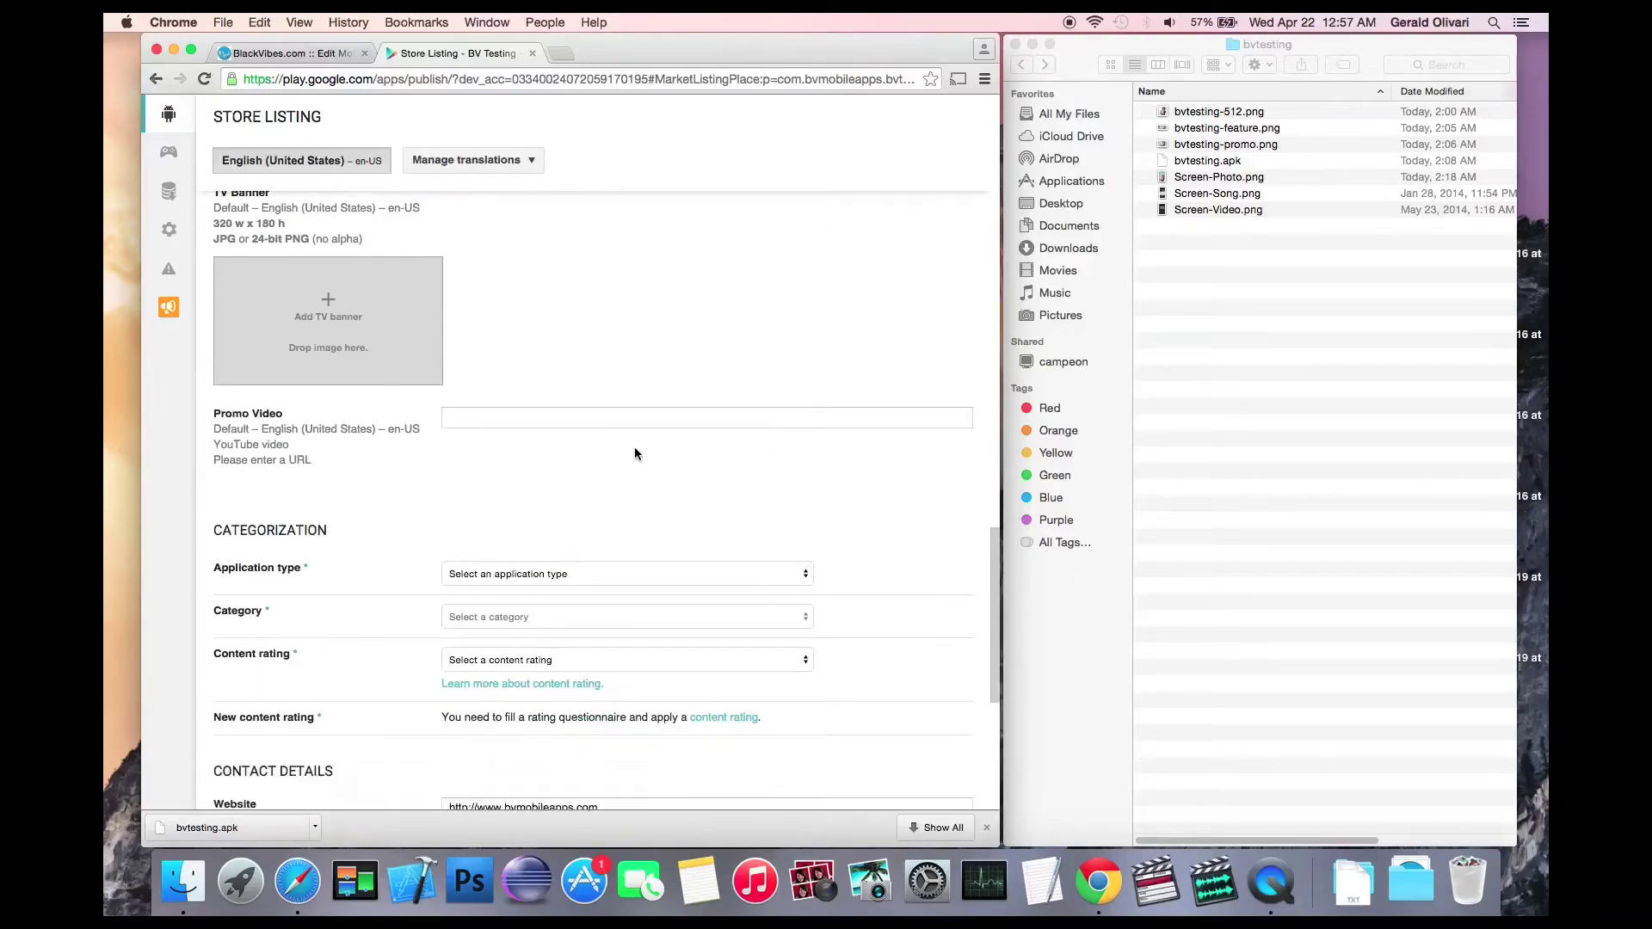
left_click(563, 416)
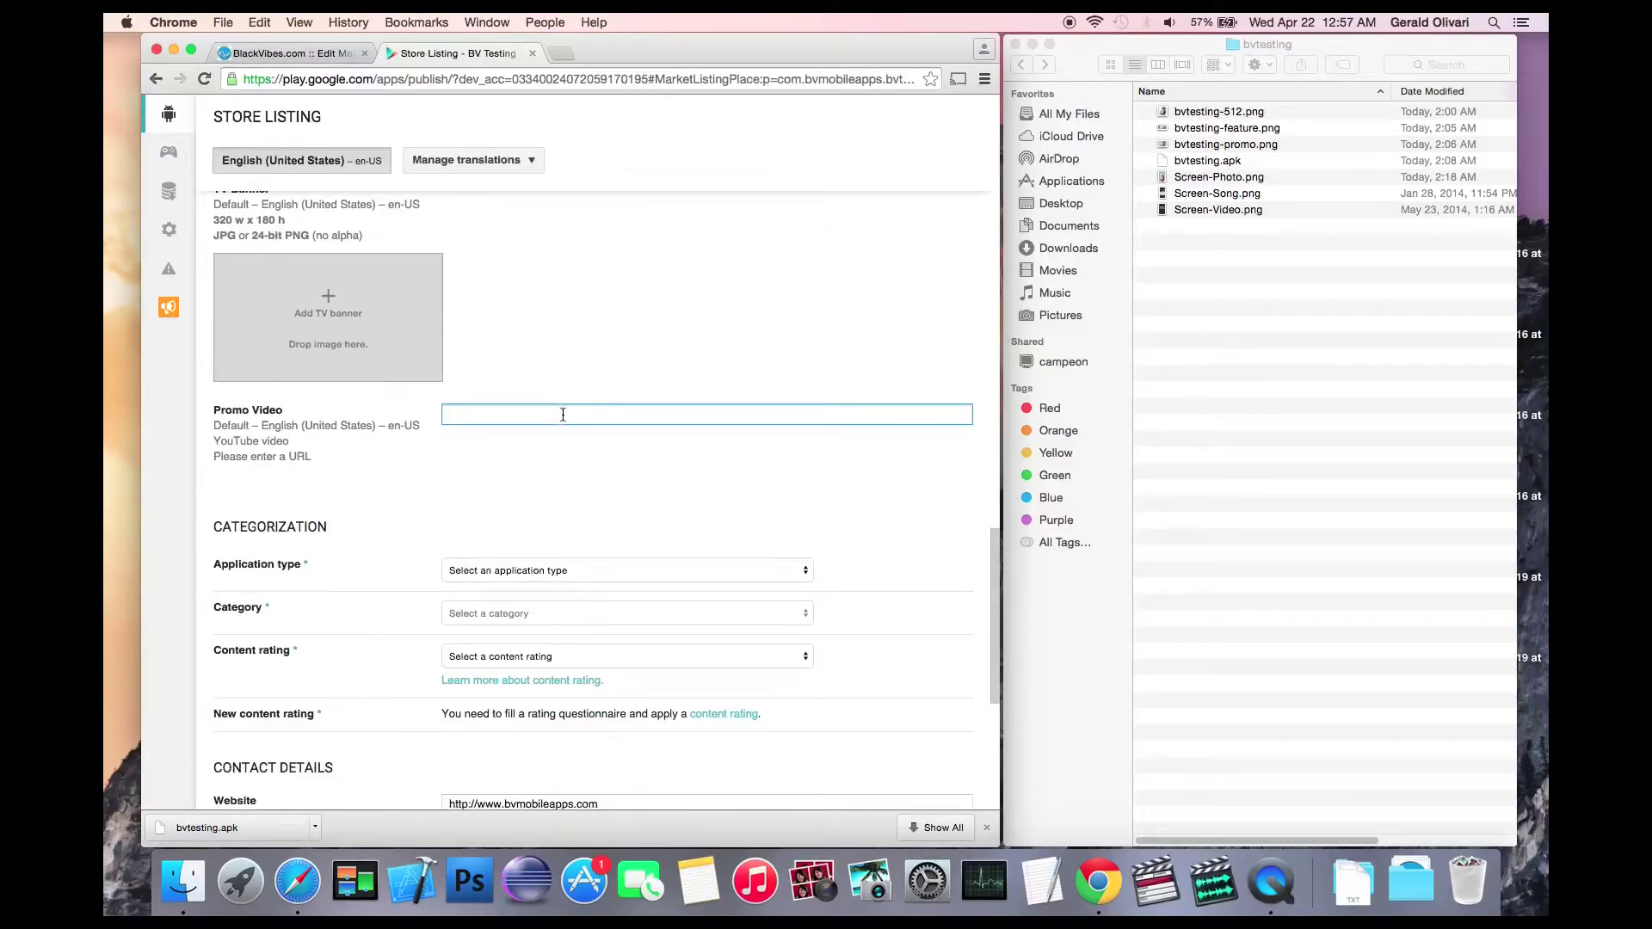
scroll(561, 413, "down", 2)
left_click(588, 485)
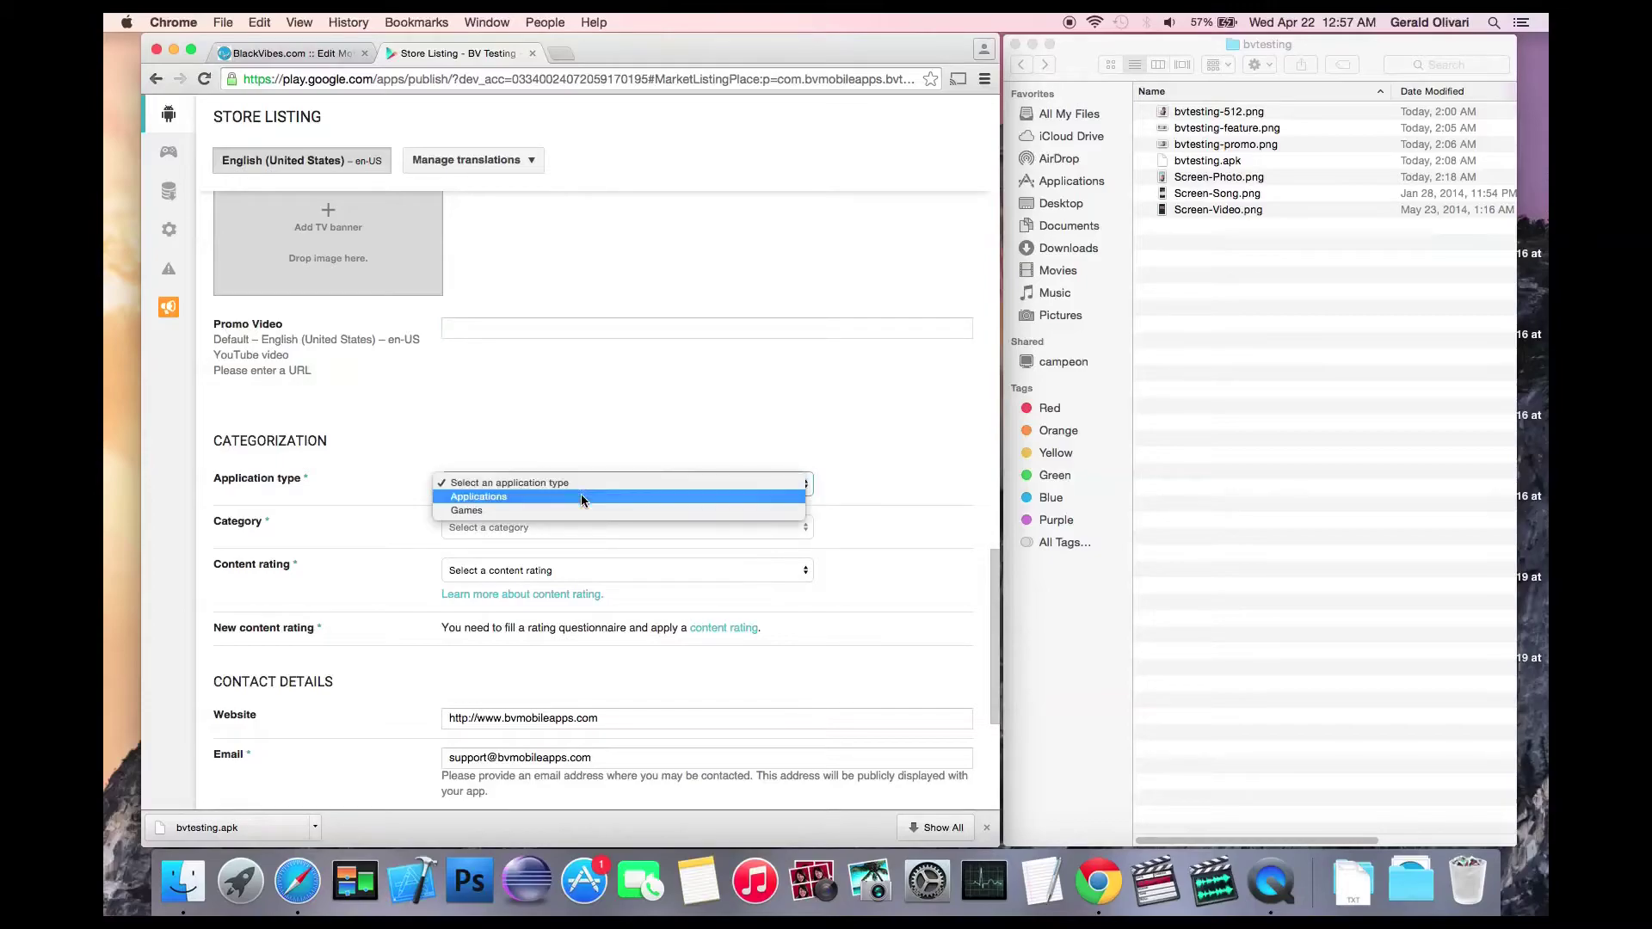
left_click(582, 498)
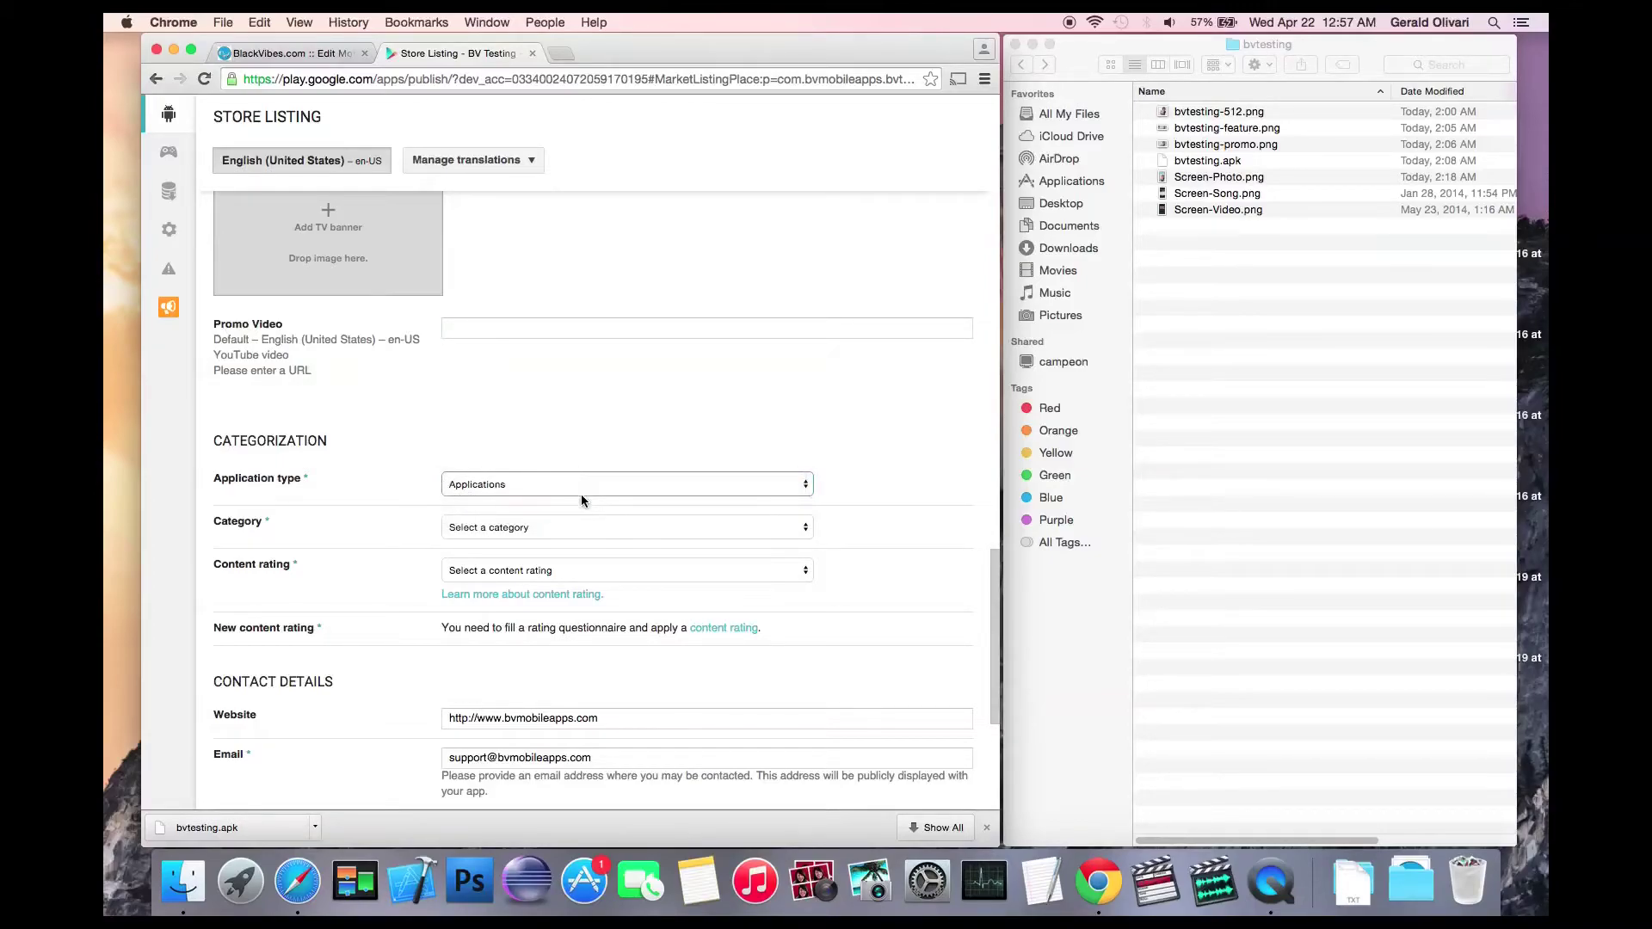
left_click(578, 526)
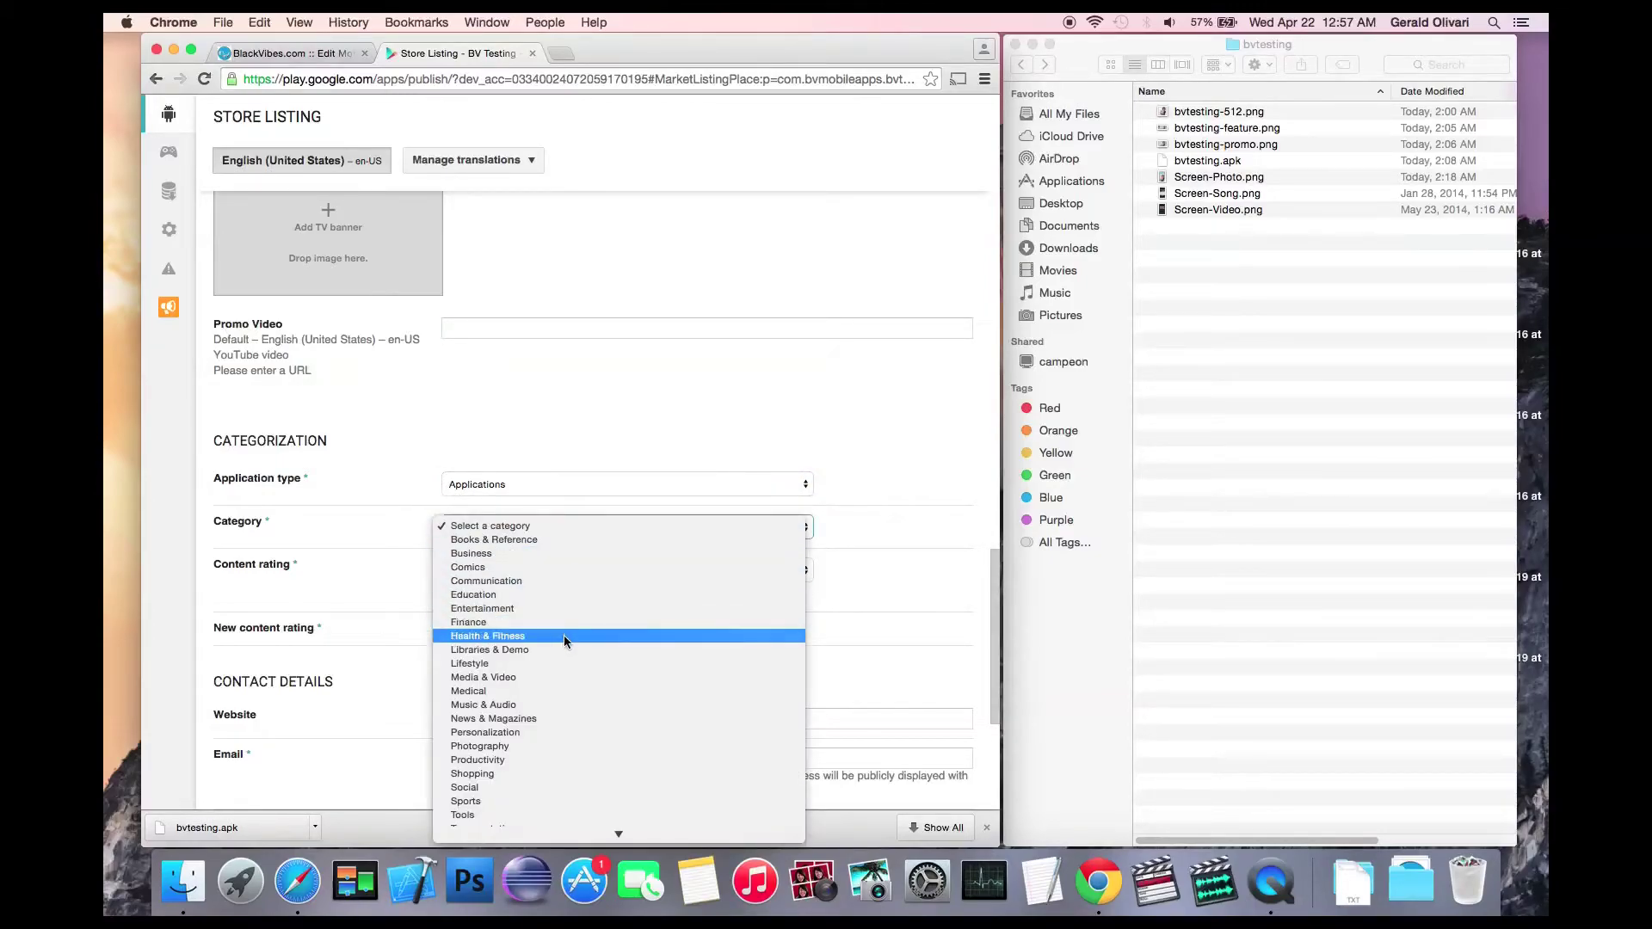
left_click(565, 705)
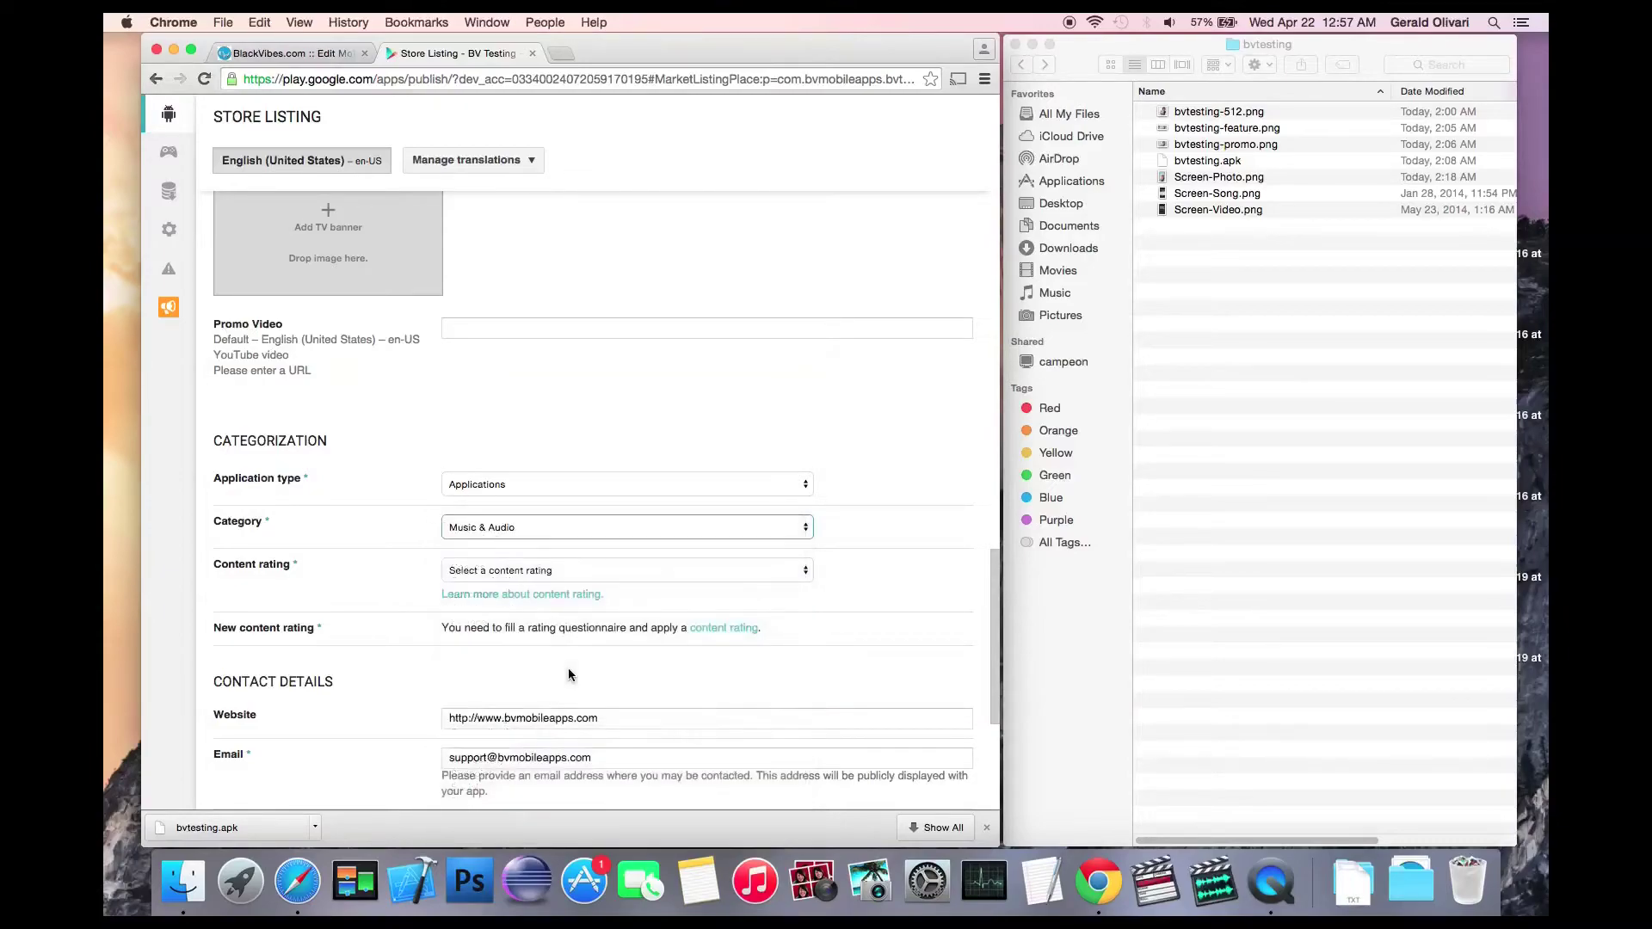
left_click(554, 569)
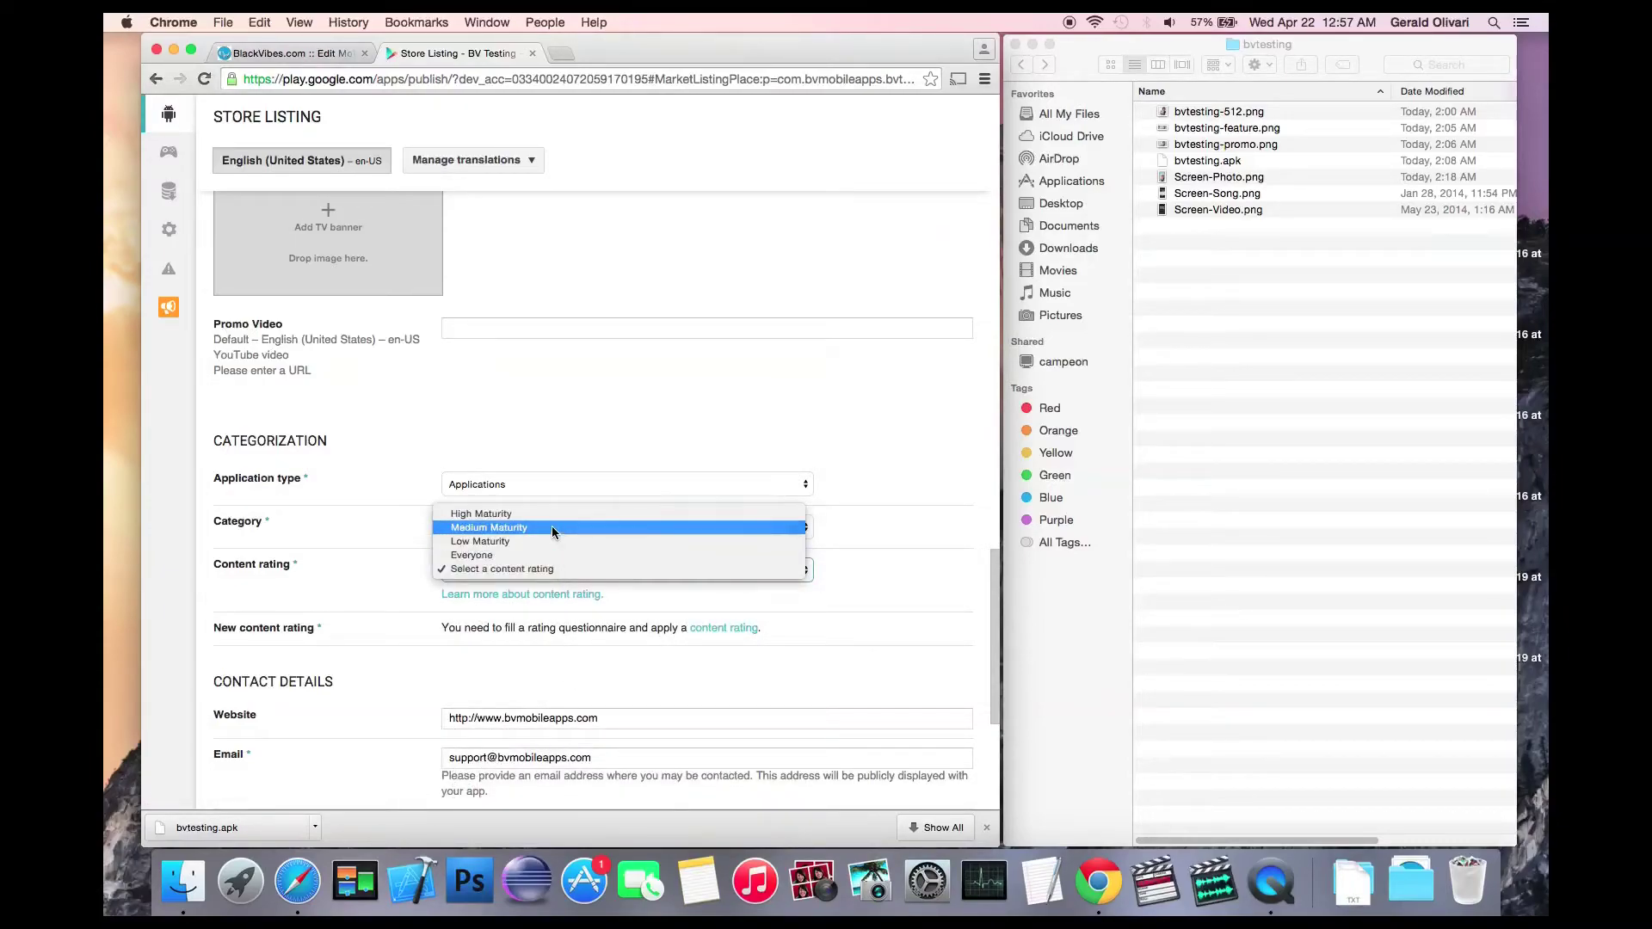
left_click(553, 528)
Step: Save the store listing as a draft
scroll(555, 529, "down", 2)
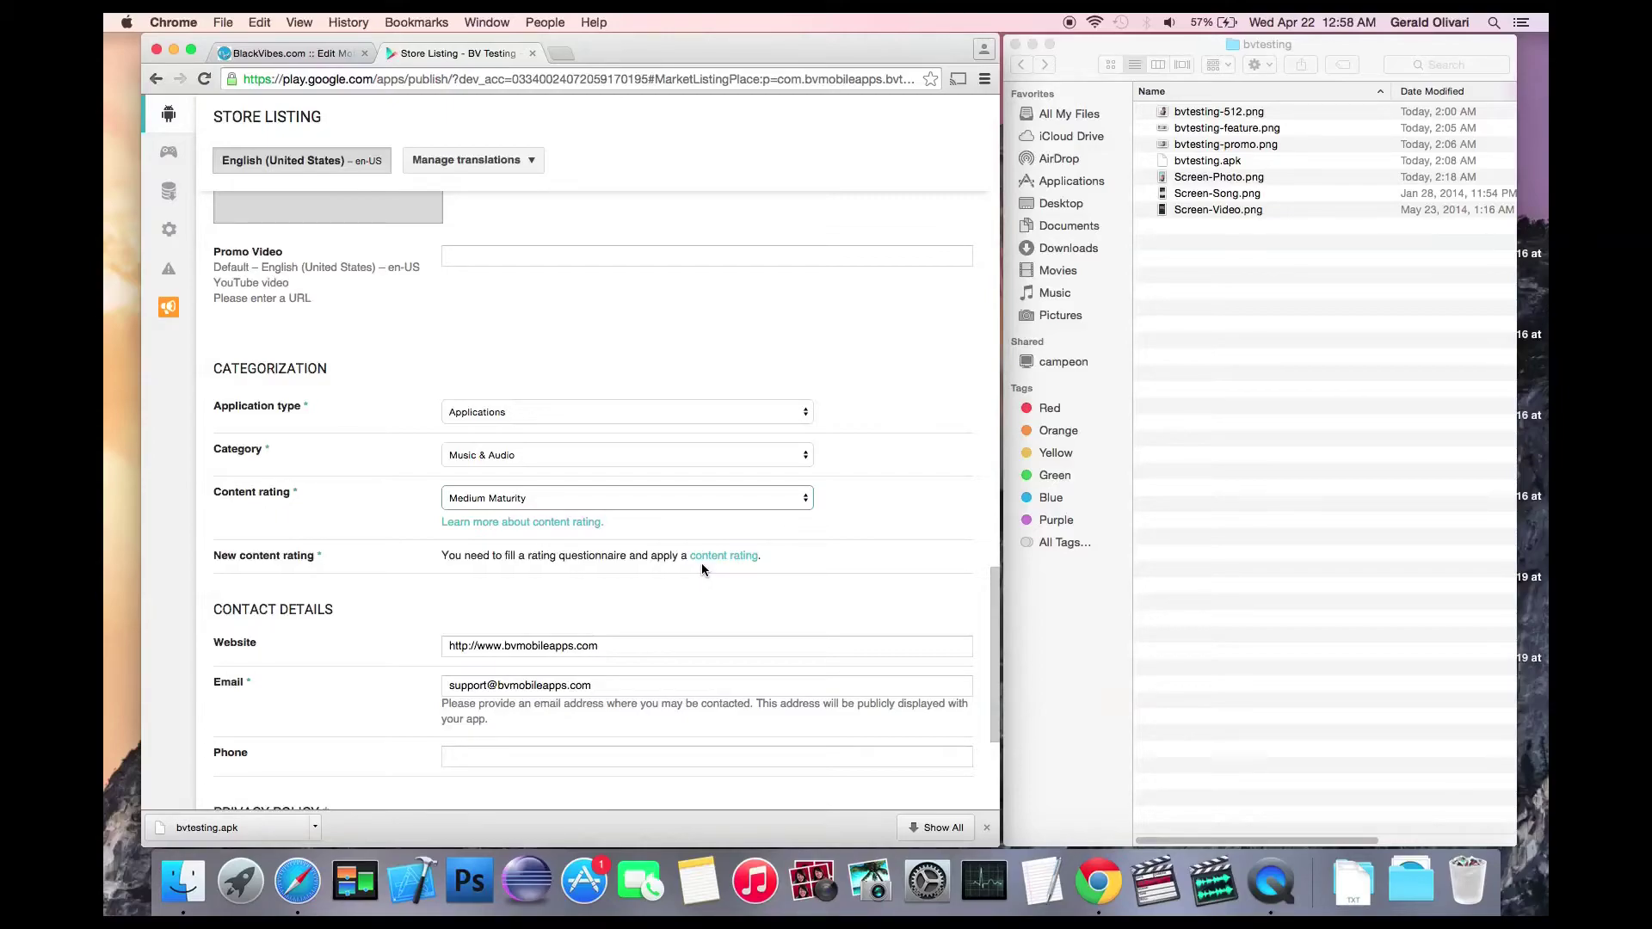
scroll(693, 566, "down", 5)
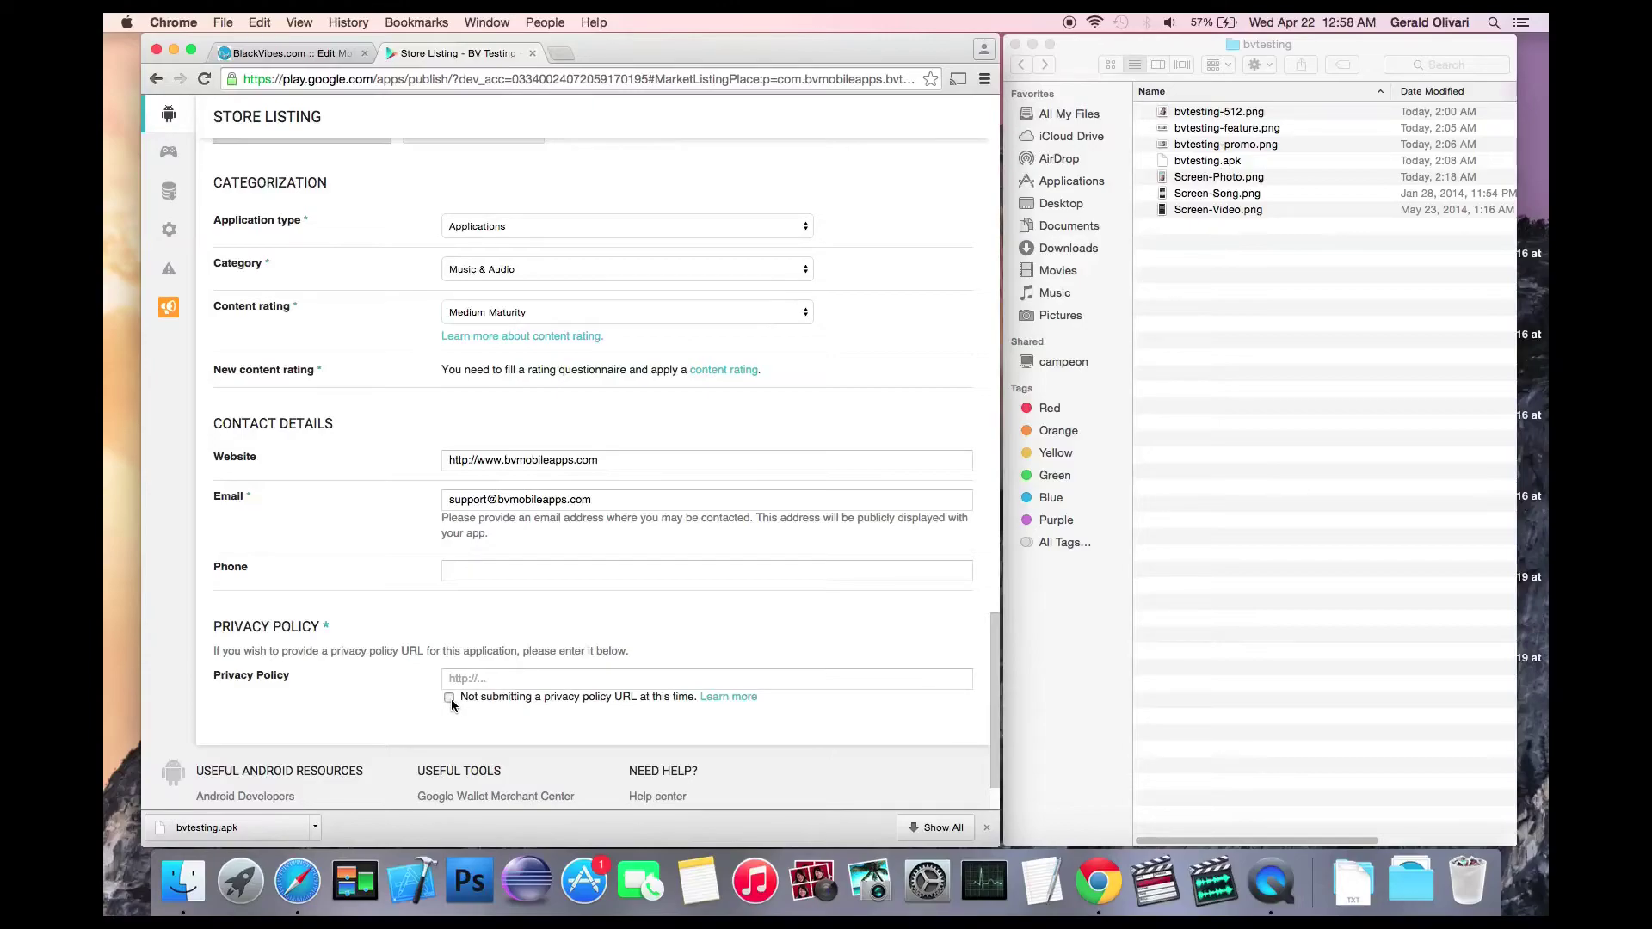
scroll(381, 560, "up", 20)
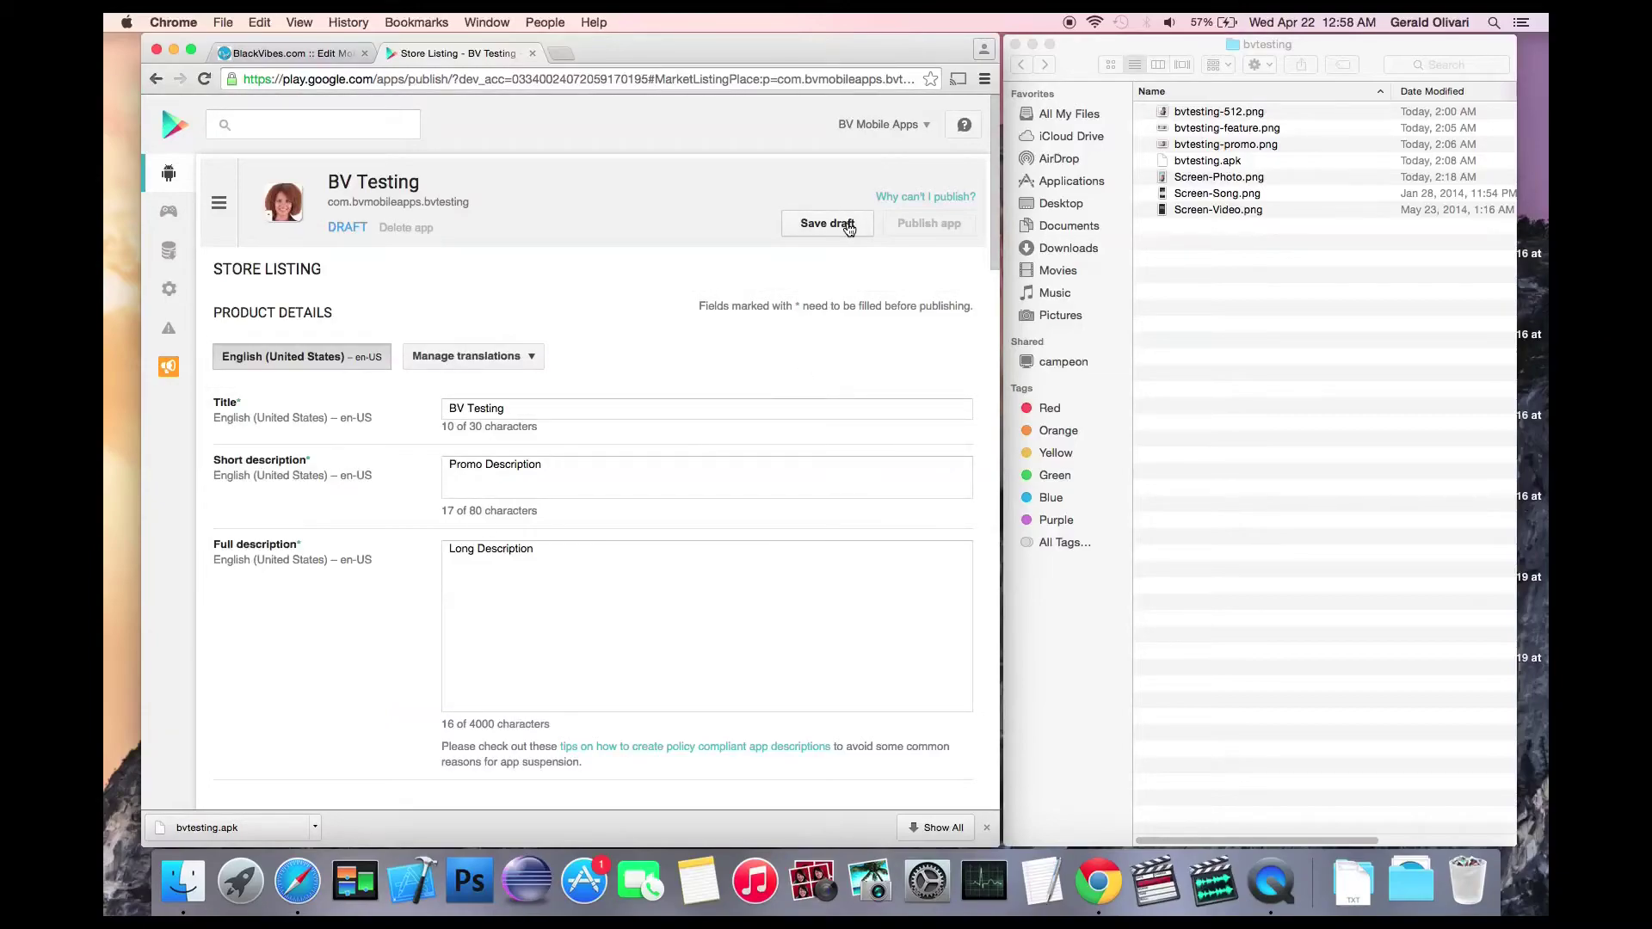
left_click(843, 222)
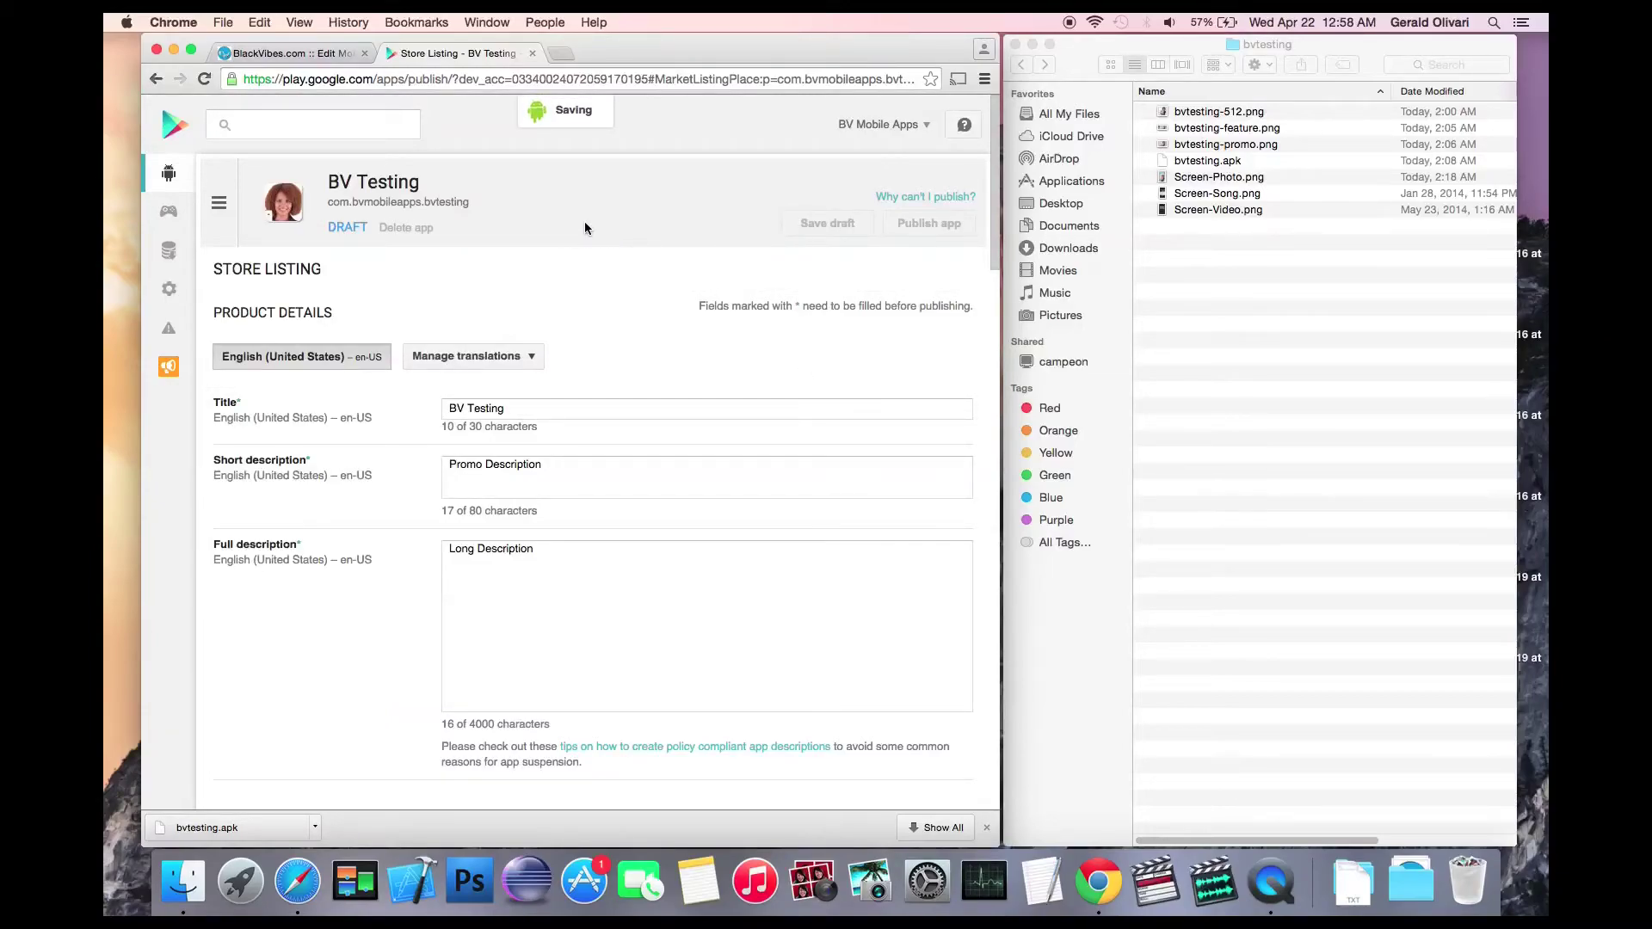
left_click(219, 203)
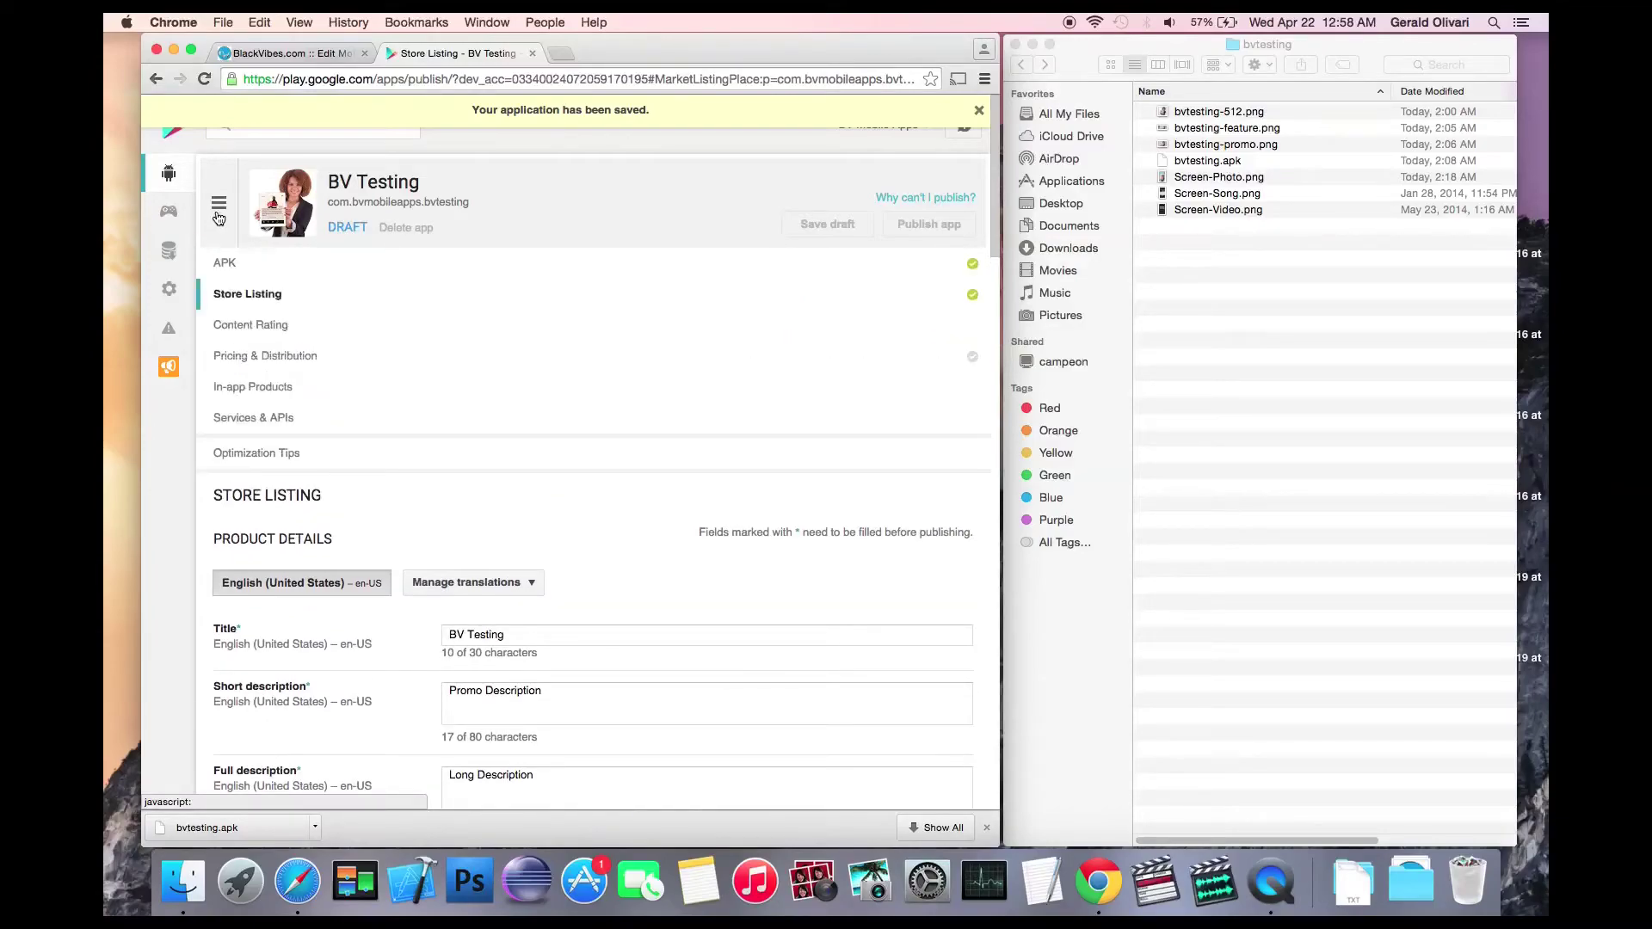
Step: Distribute the free app to all 140 countries and tick the US export laws consent
left_click(433, 369)
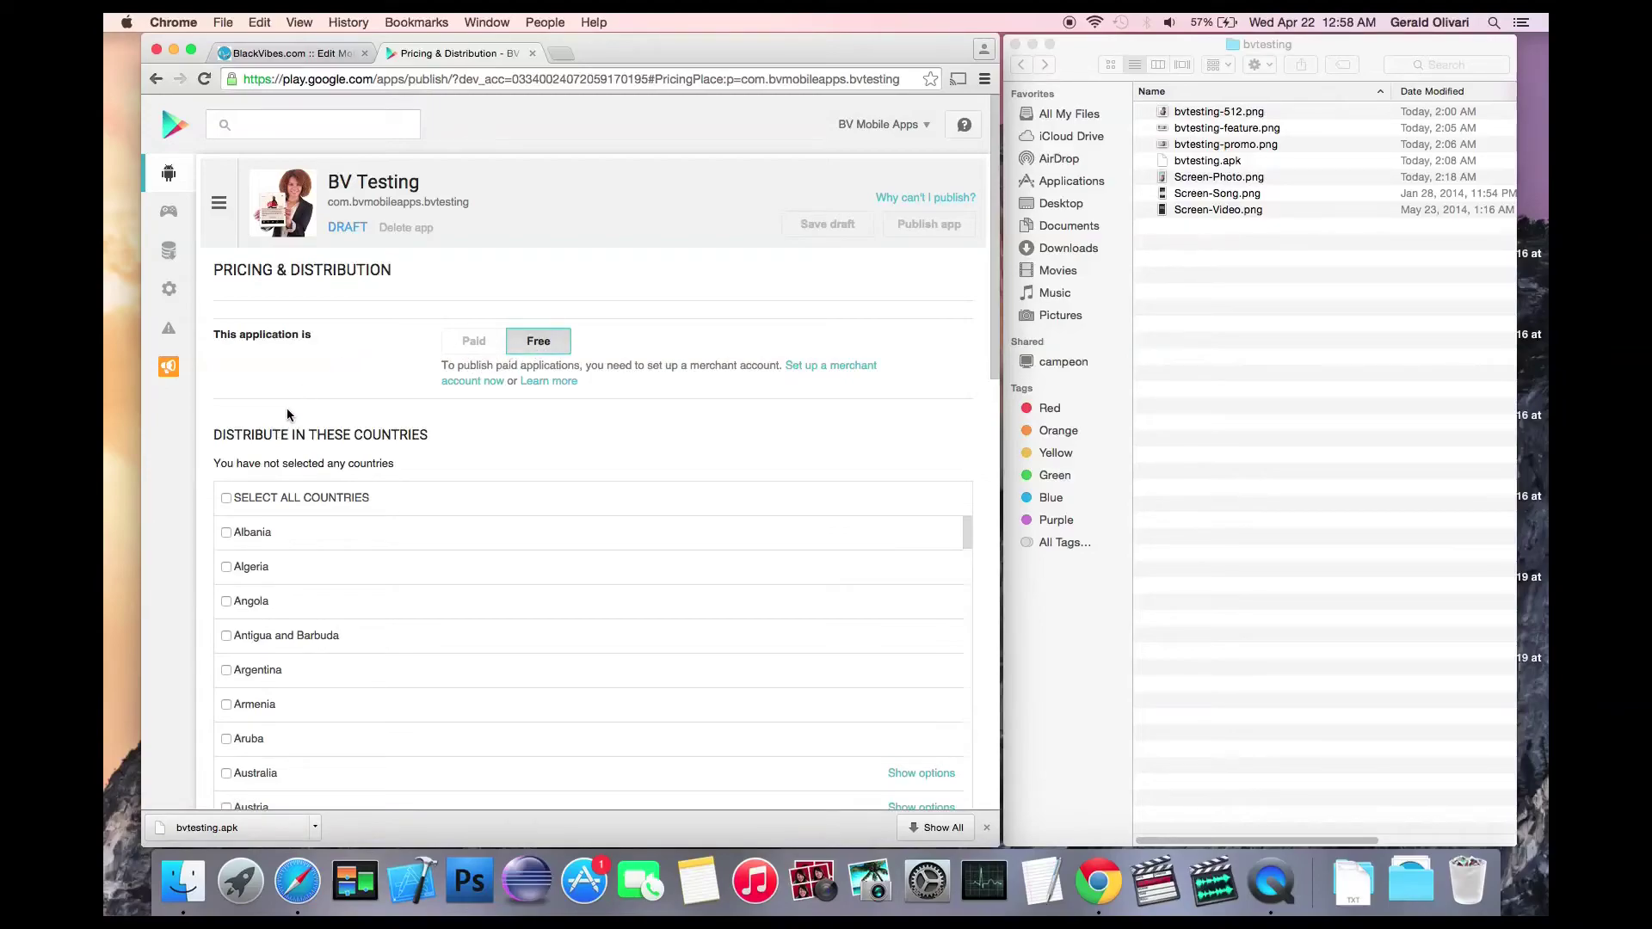
left_click(225, 498)
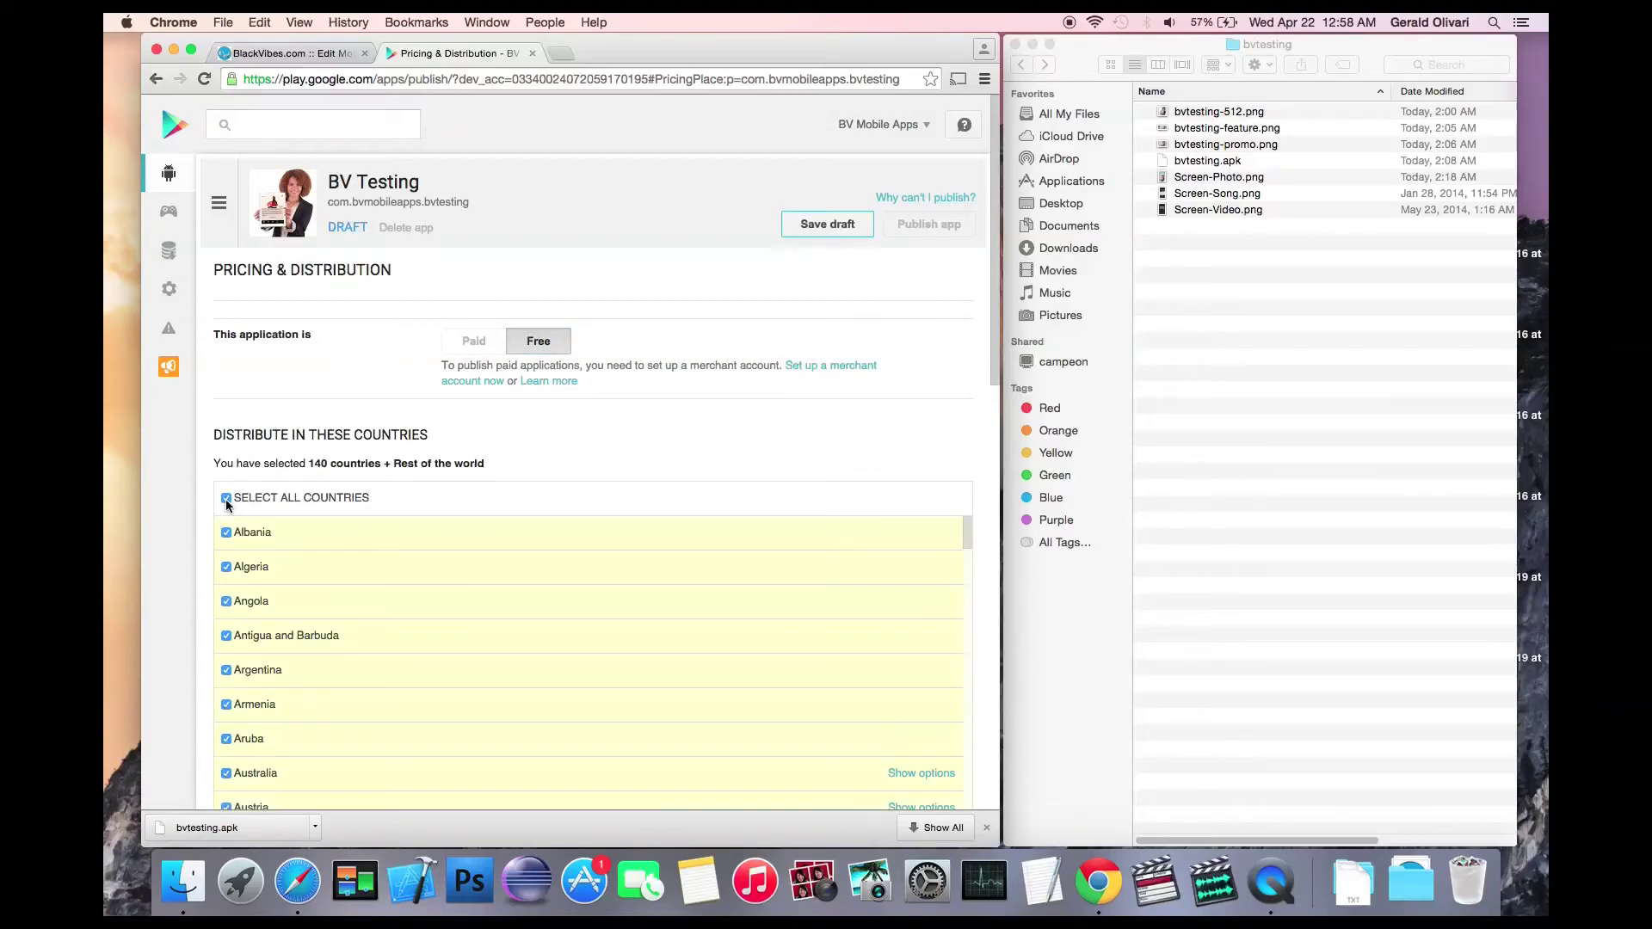
scroll(207, 512, "down", 15)
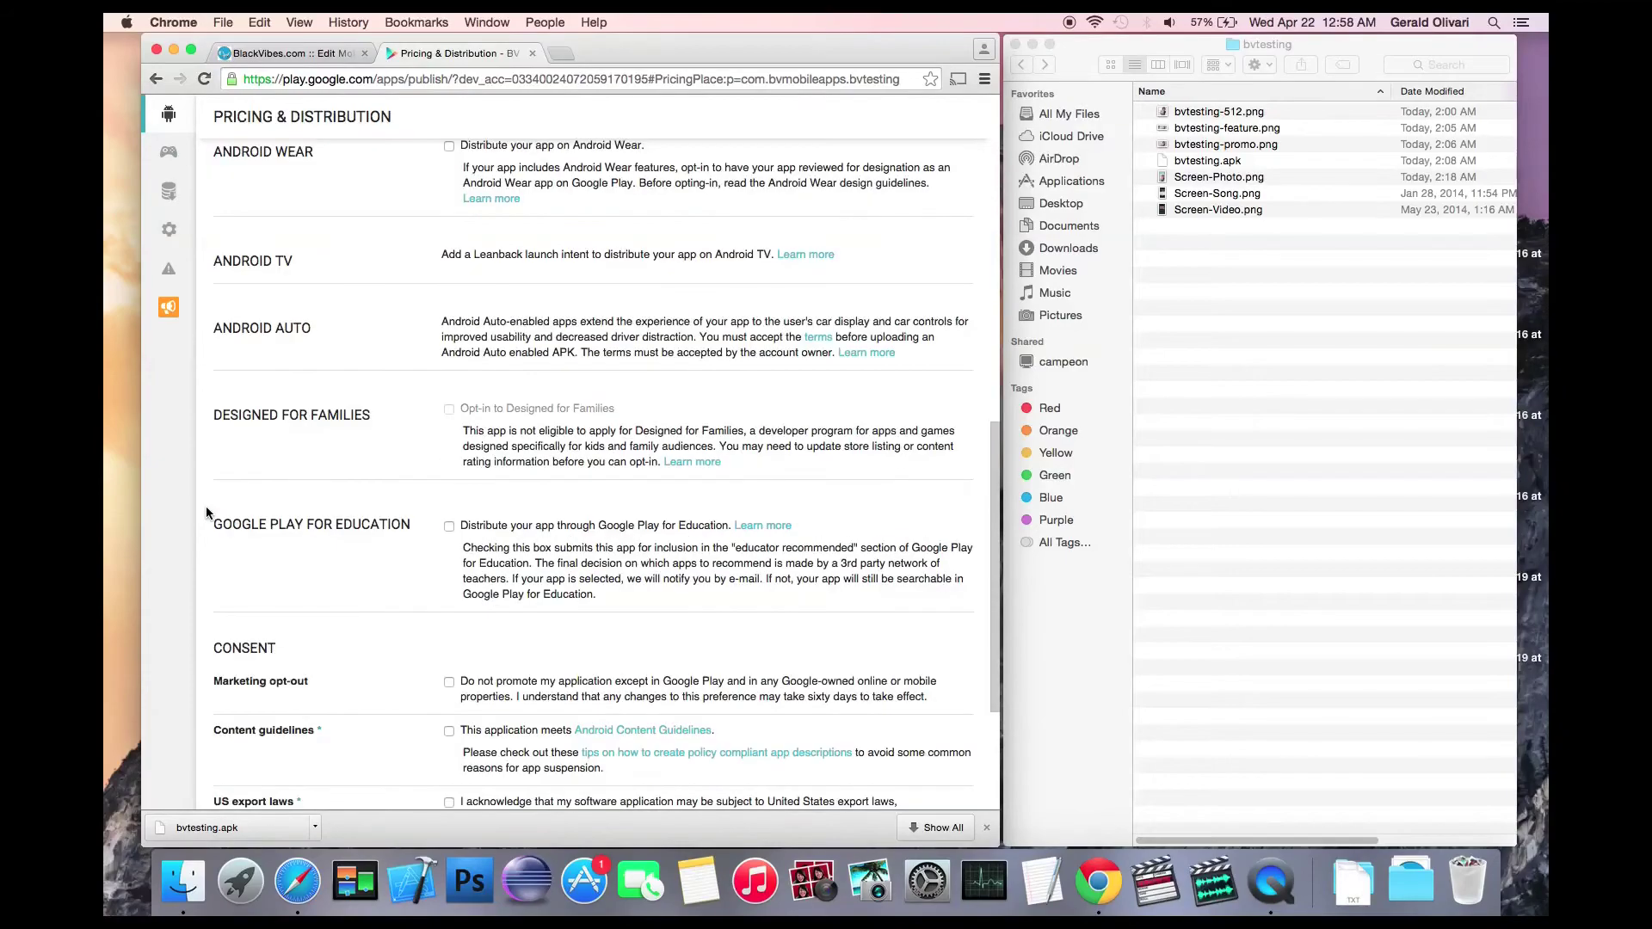
scroll(206, 513, "down", 3)
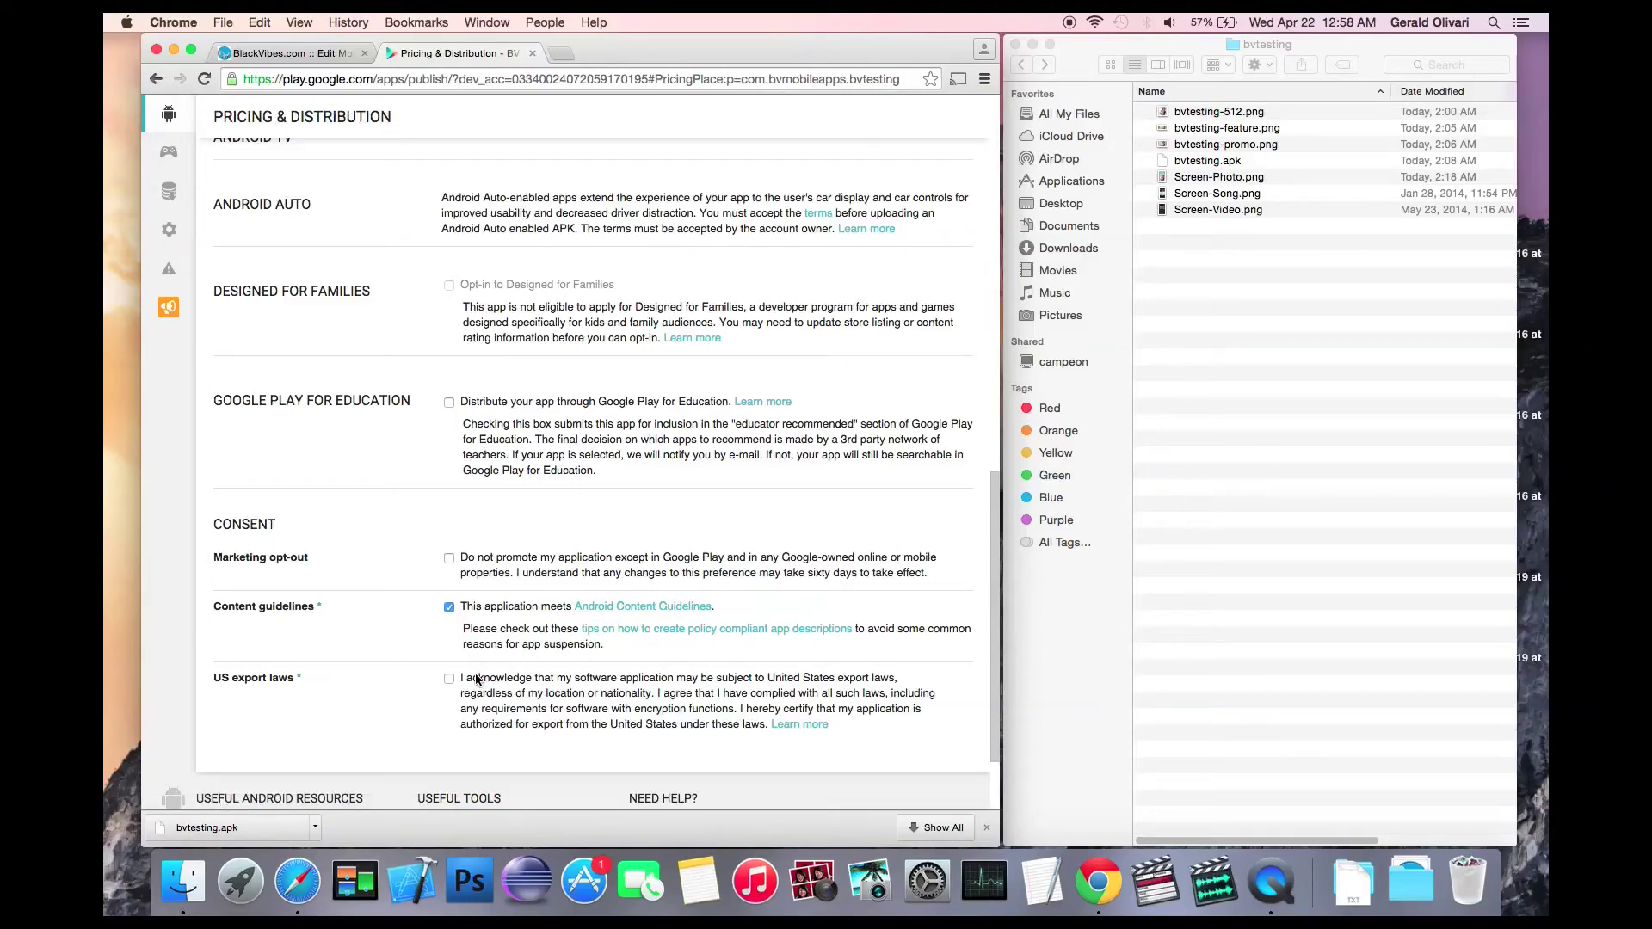
left_click(448, 679)
Step: Save the pricing and distribution draft, then publish BV Testing to Google Play
scroll(673, 507, "up", 15)
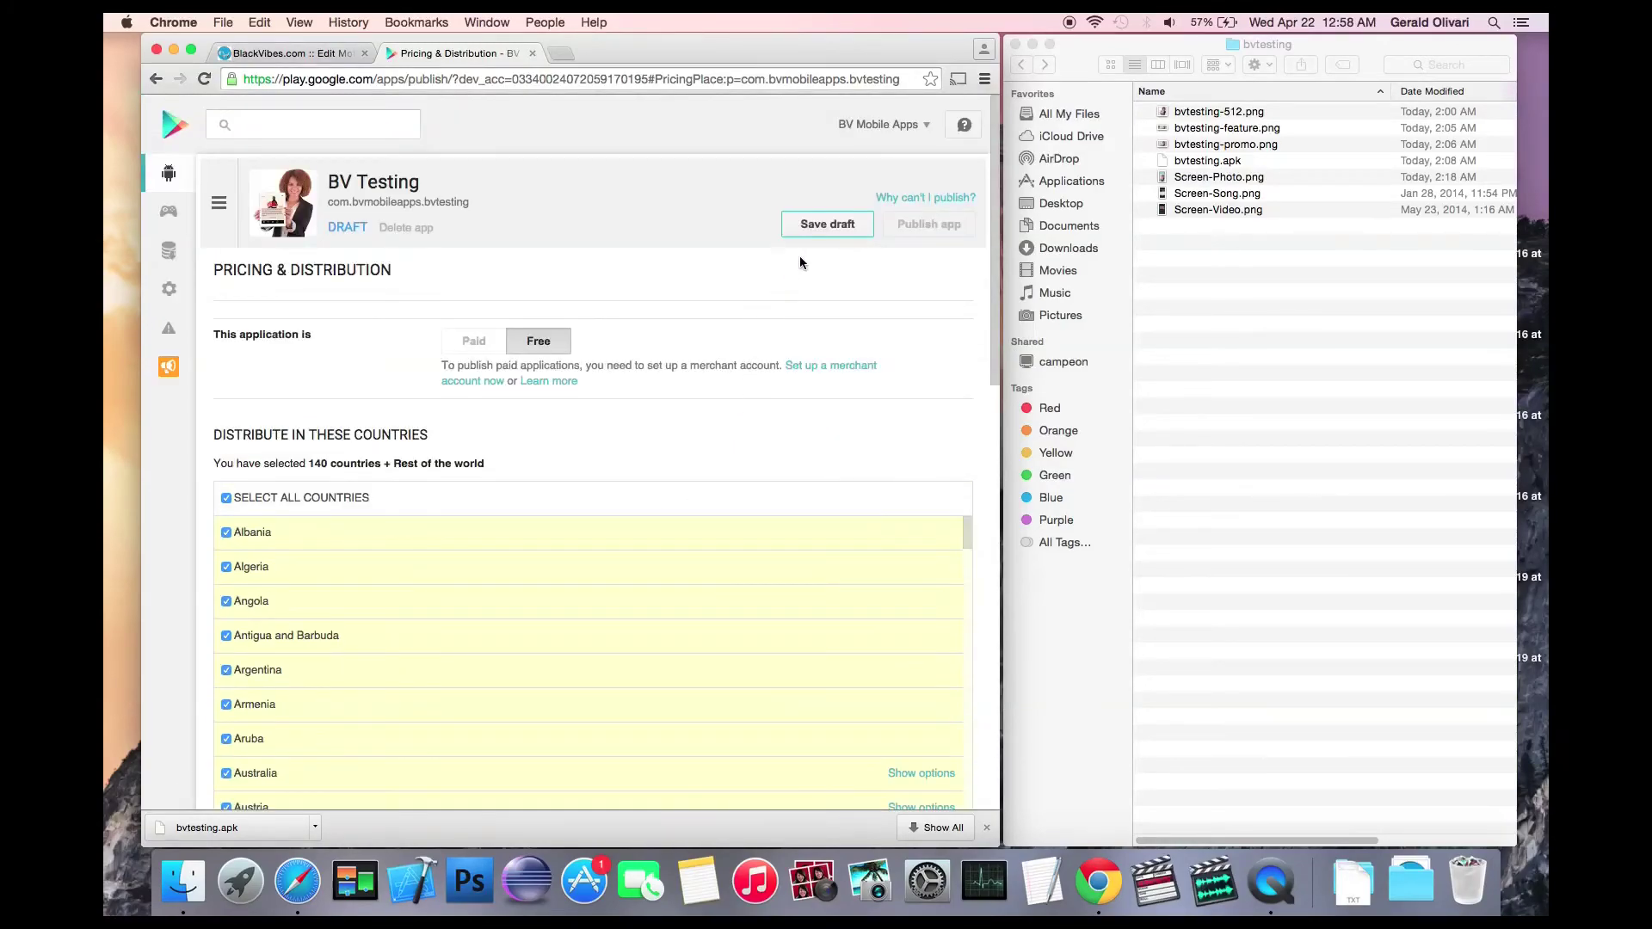
left_click(827, 225)
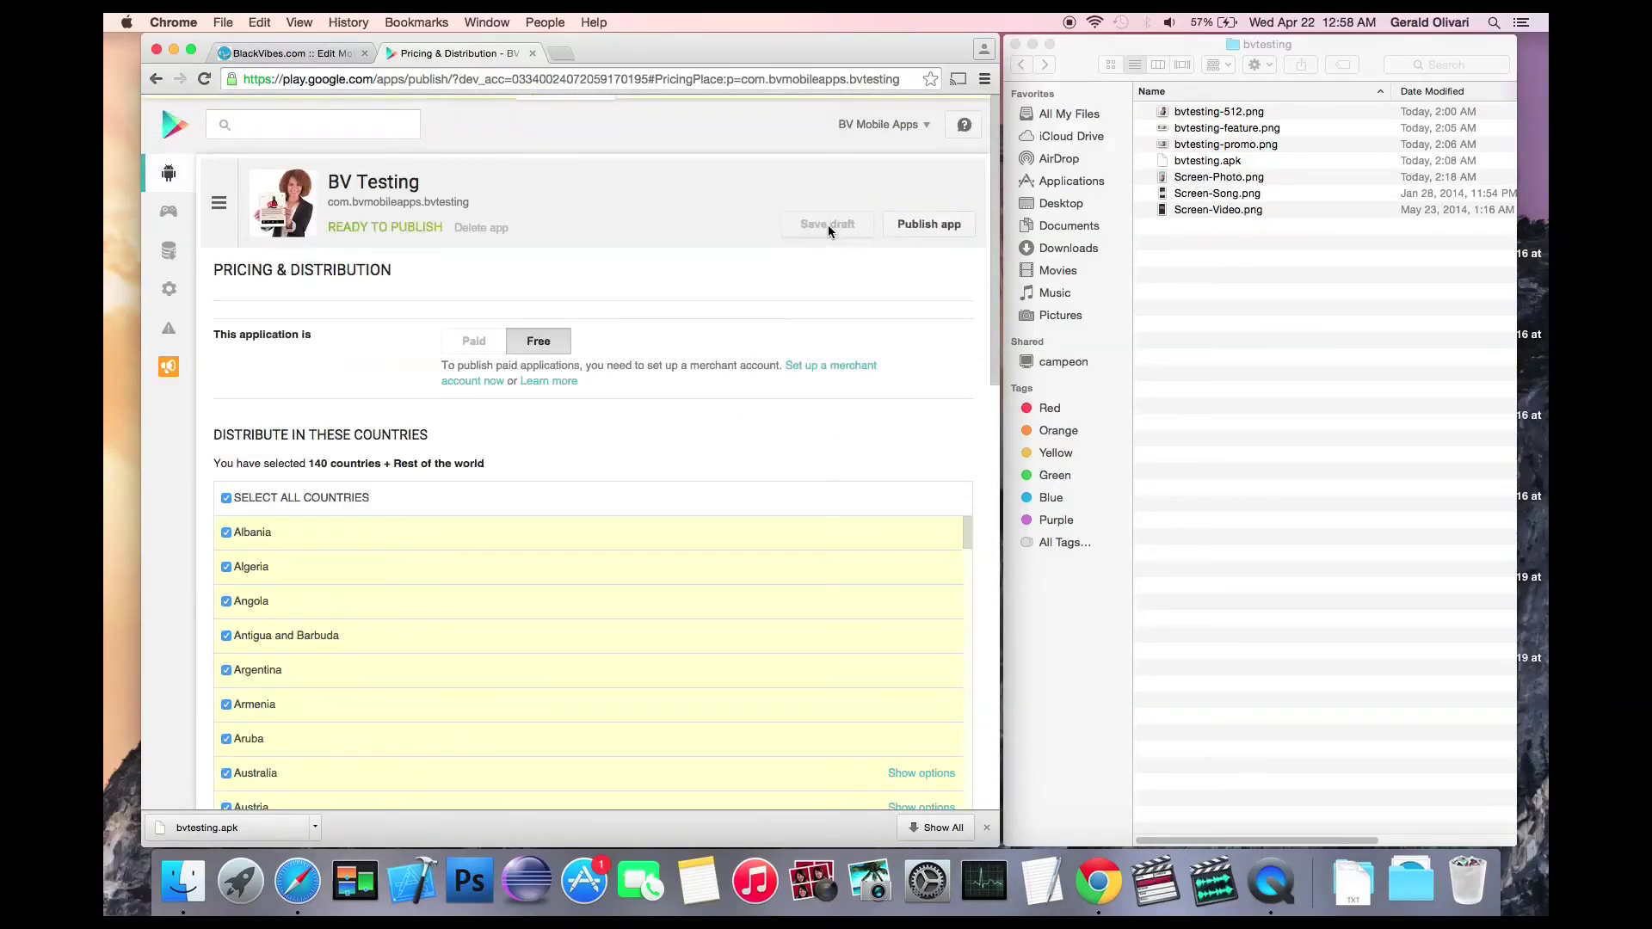
left_click(930, 226)
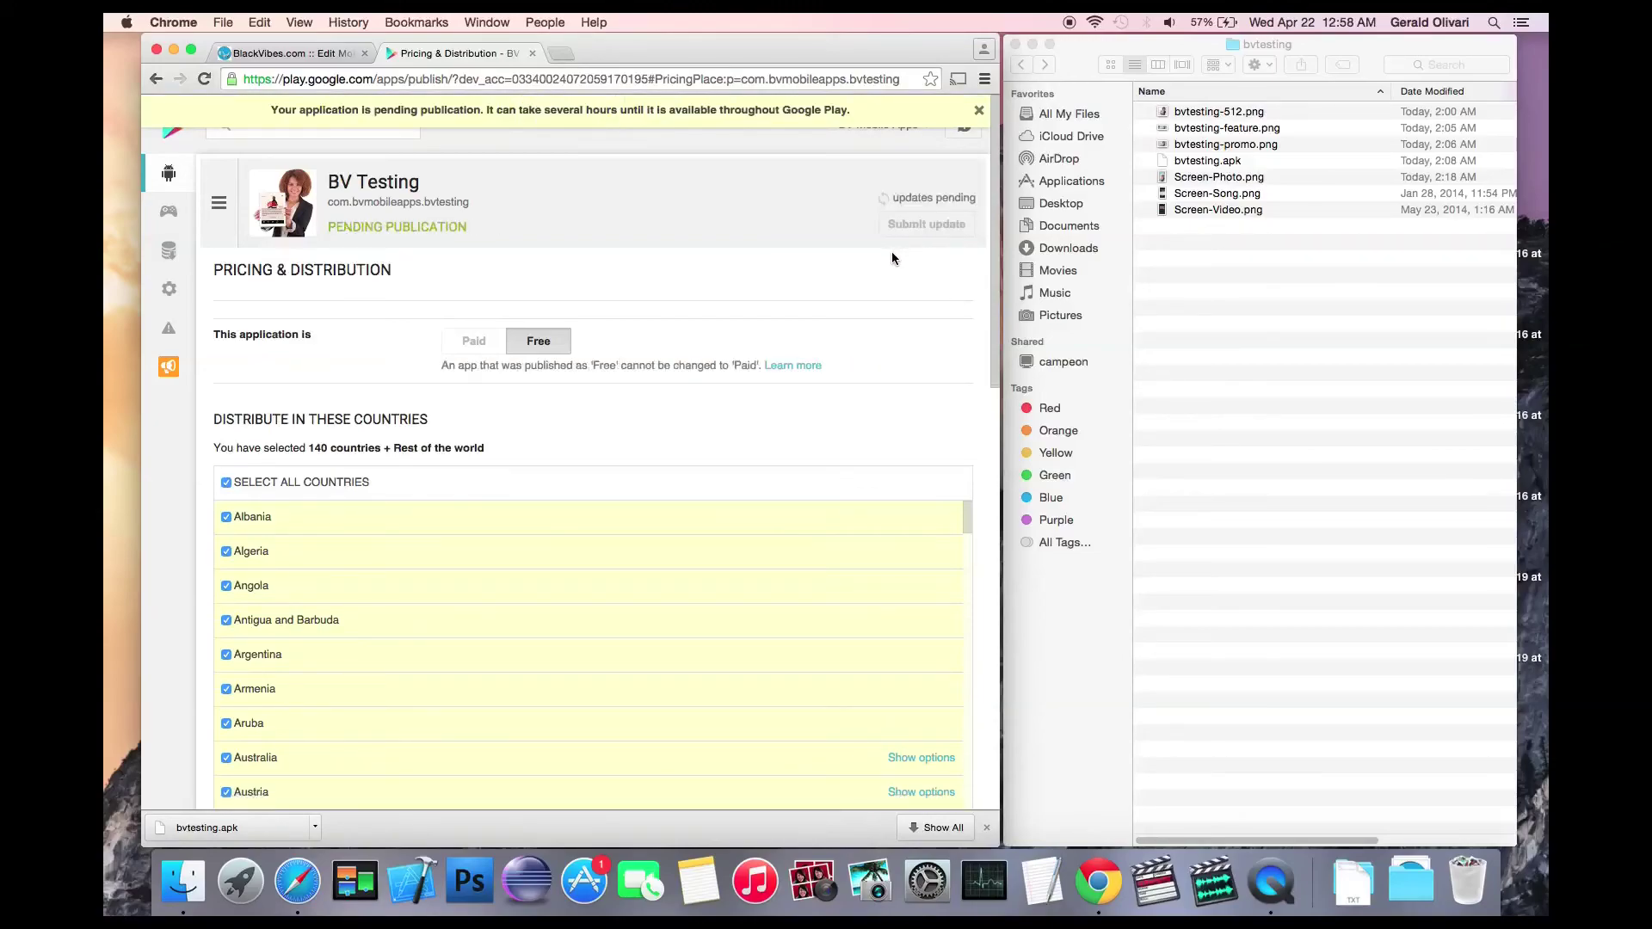